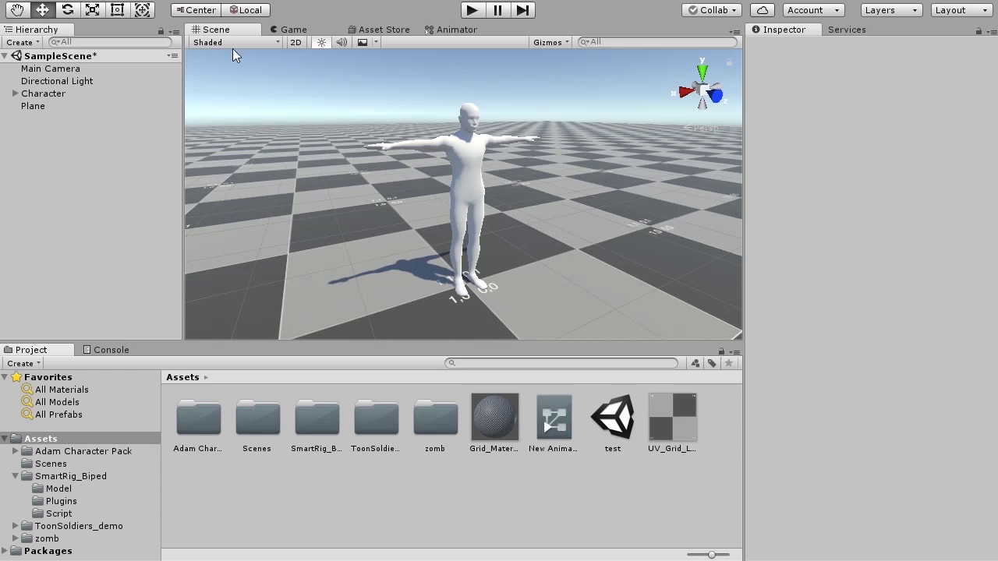
Select the Character object, run the scene in play mode and walk the character around in all four directions
left_click_drag(458, 188, 475, 210, "alt")
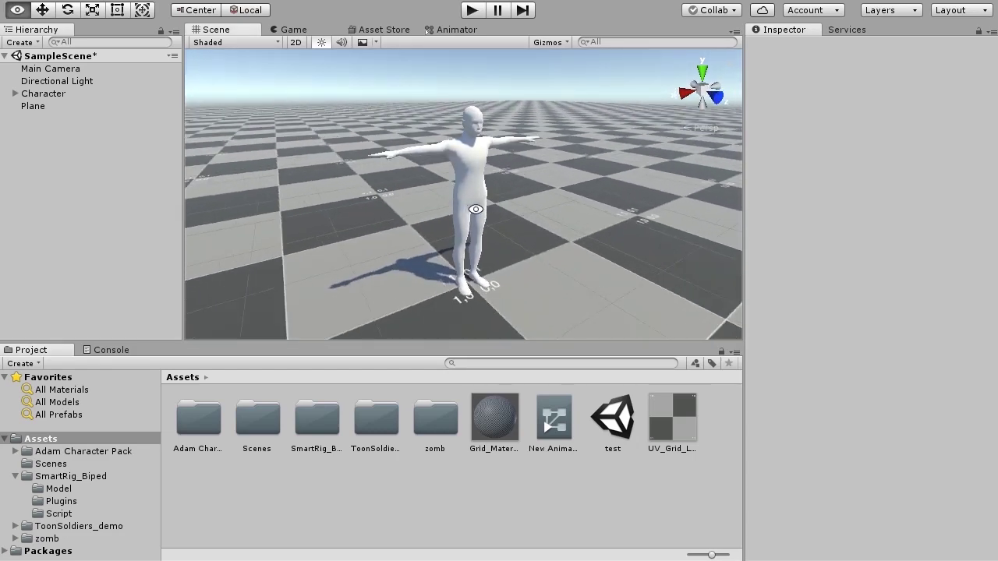
left_click(47, 93)
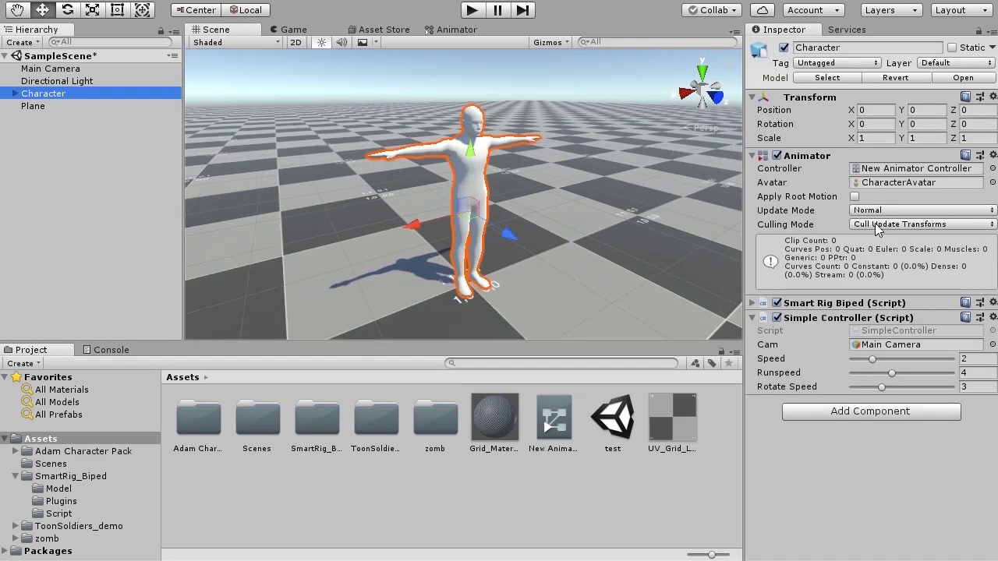
left_click(471, 10)
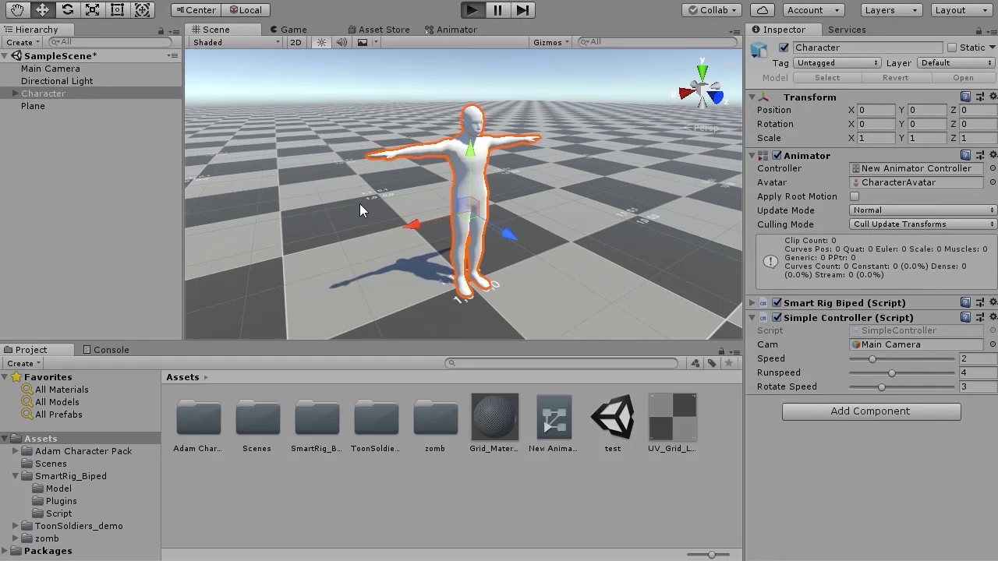
key("d")
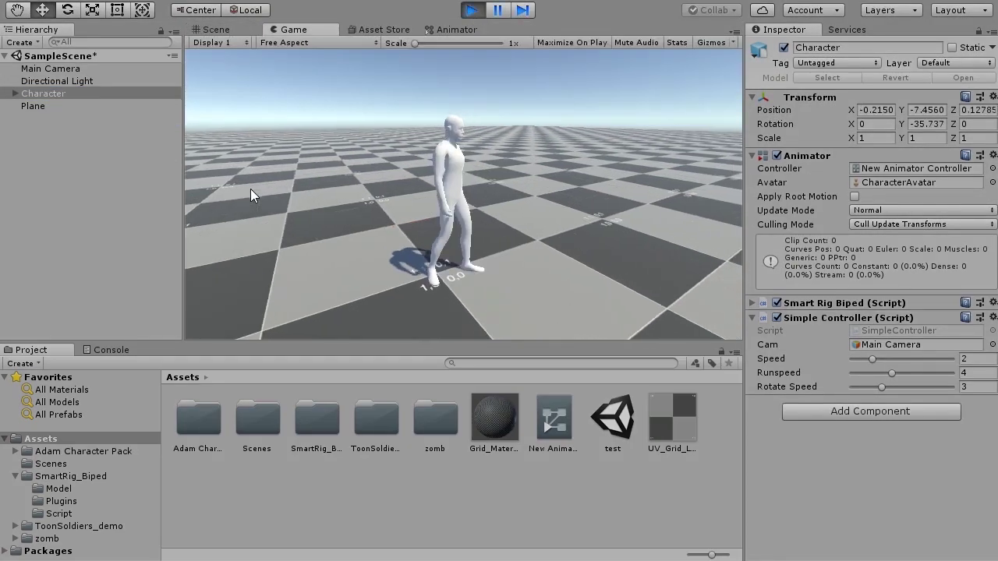
key("a")
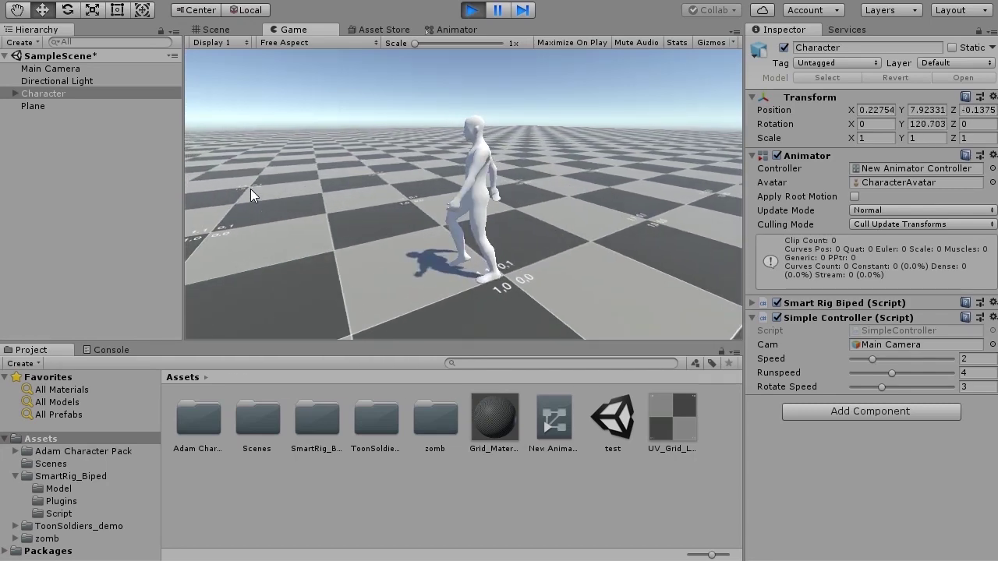
key("w")
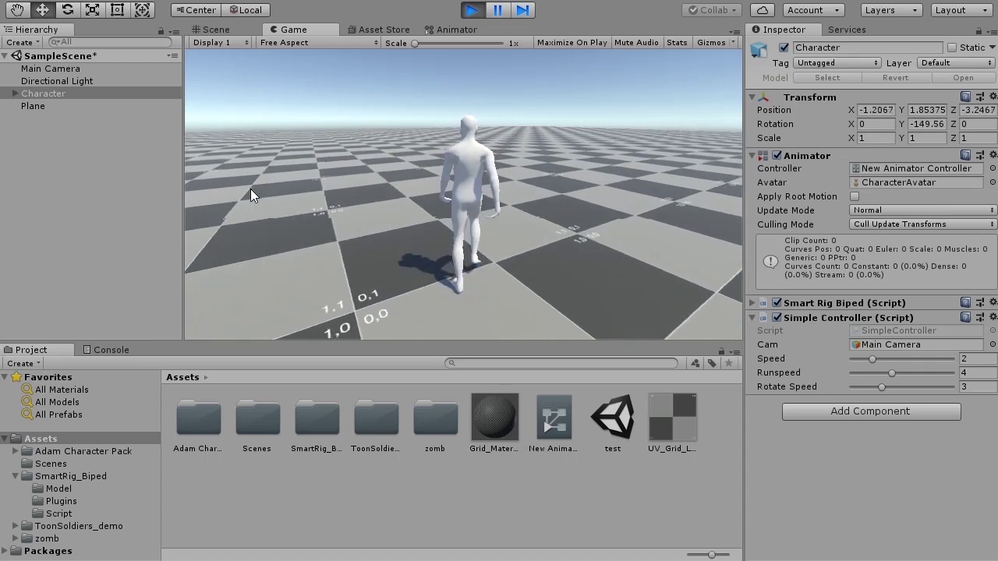
key("a")
key("s")
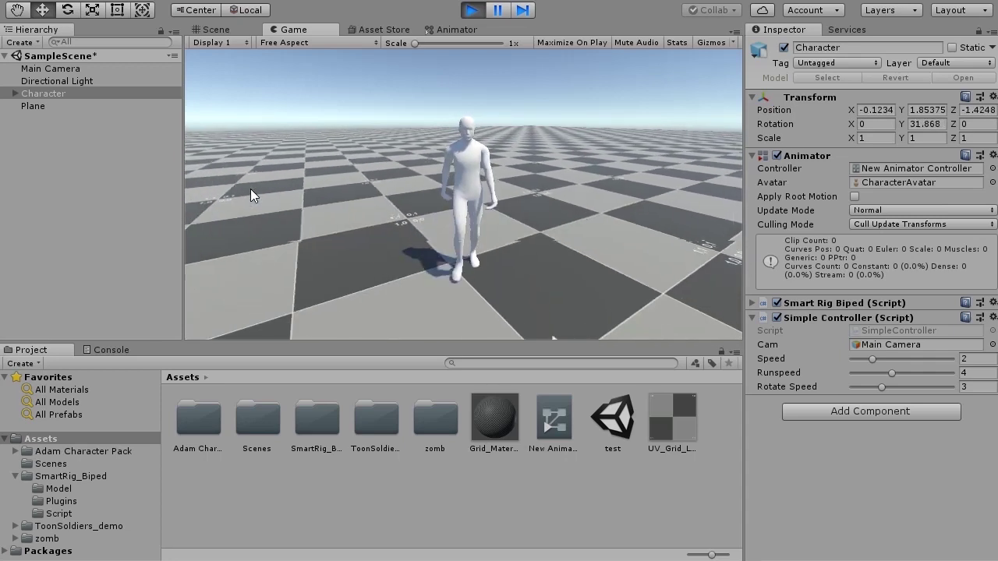
key("s")
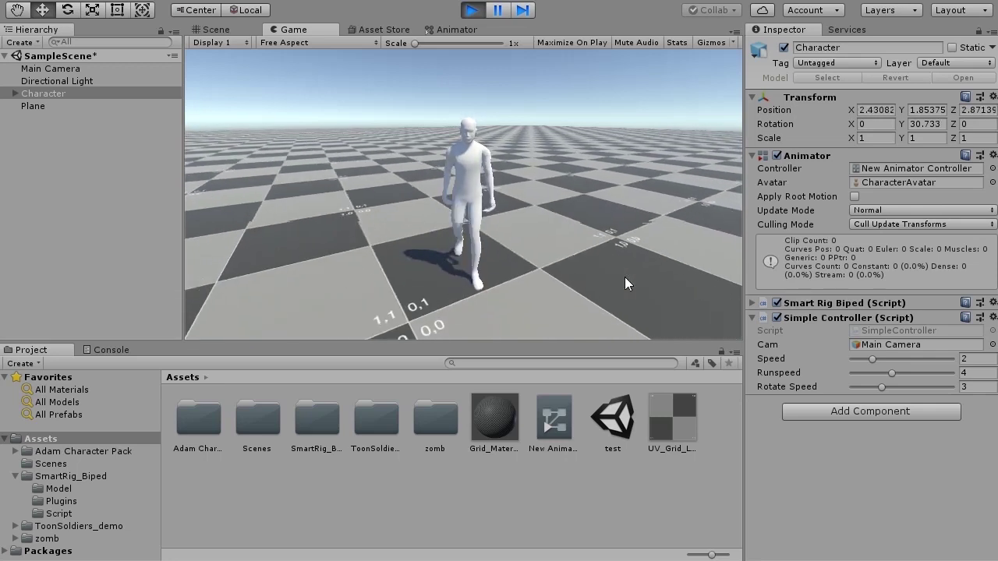
key("a")
key("w")
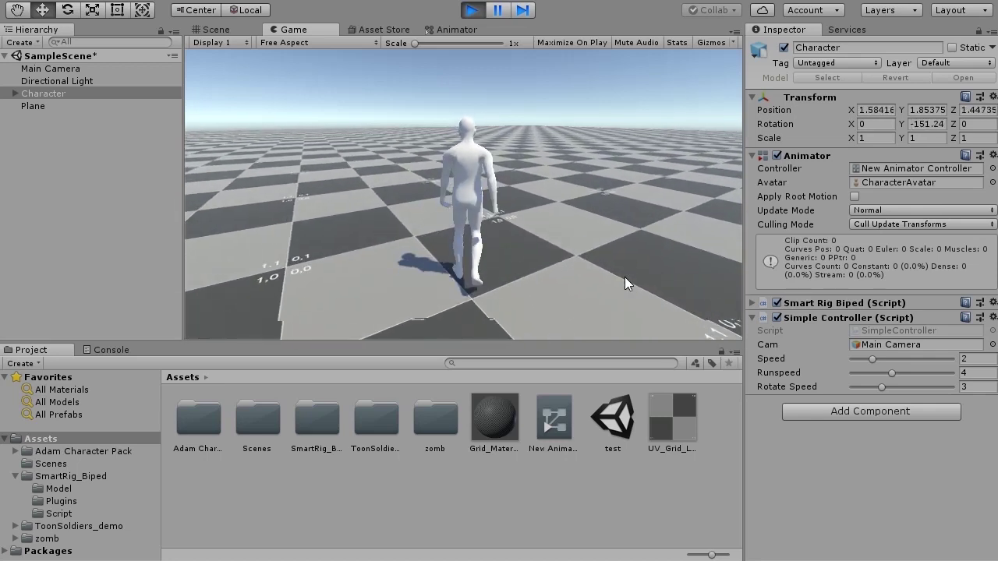
Disable the Character's Smart Rig Biped script during play and move the character around without it
left_click(776, 303)
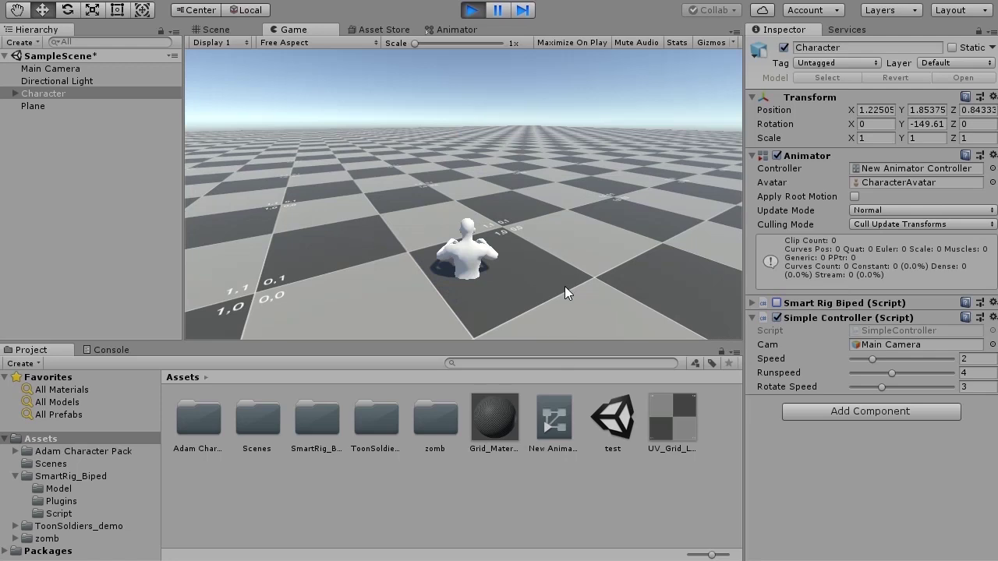
key("a")
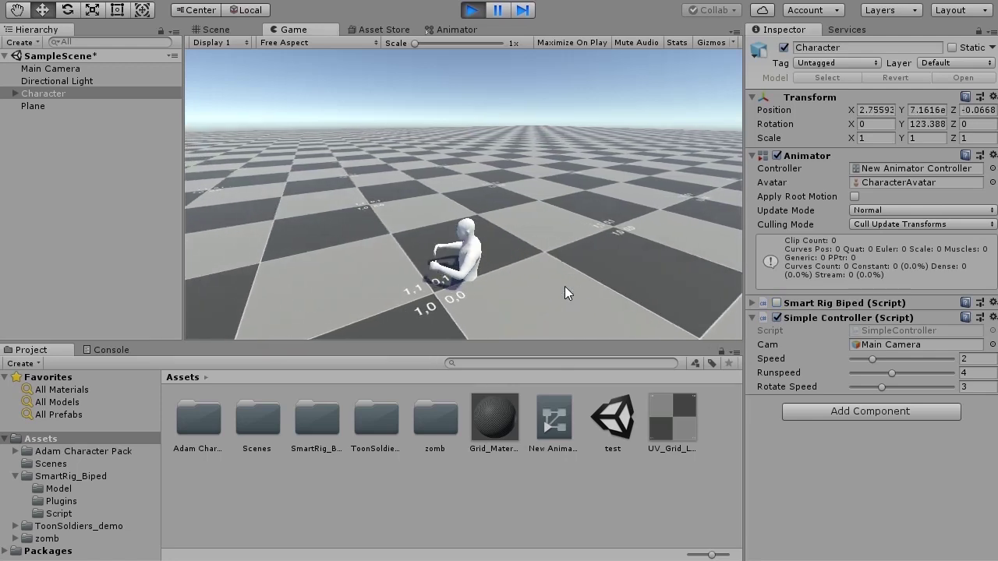
key("w")
key("d")
key("w")
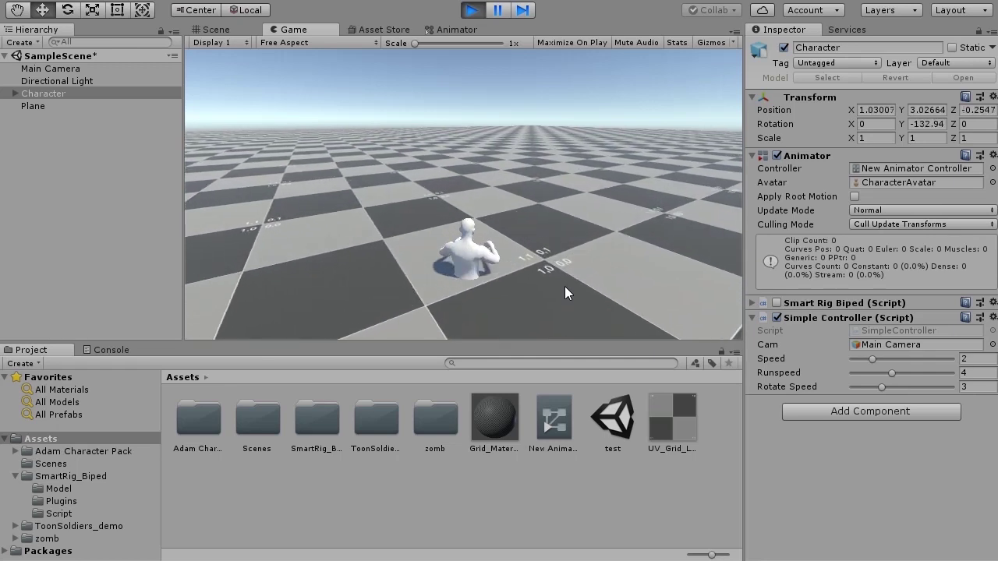
key("d")
key("s")
key("a")
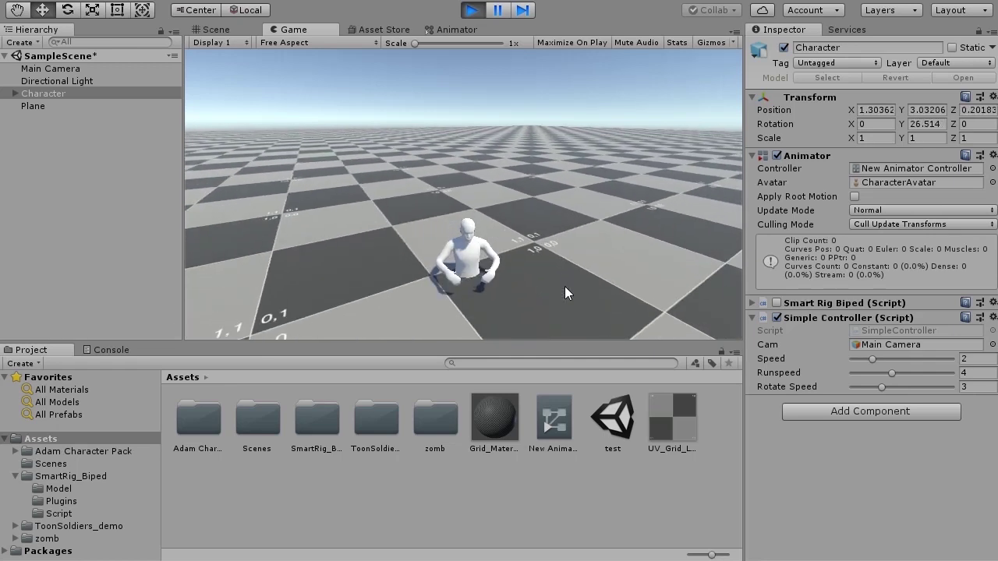
key("d")
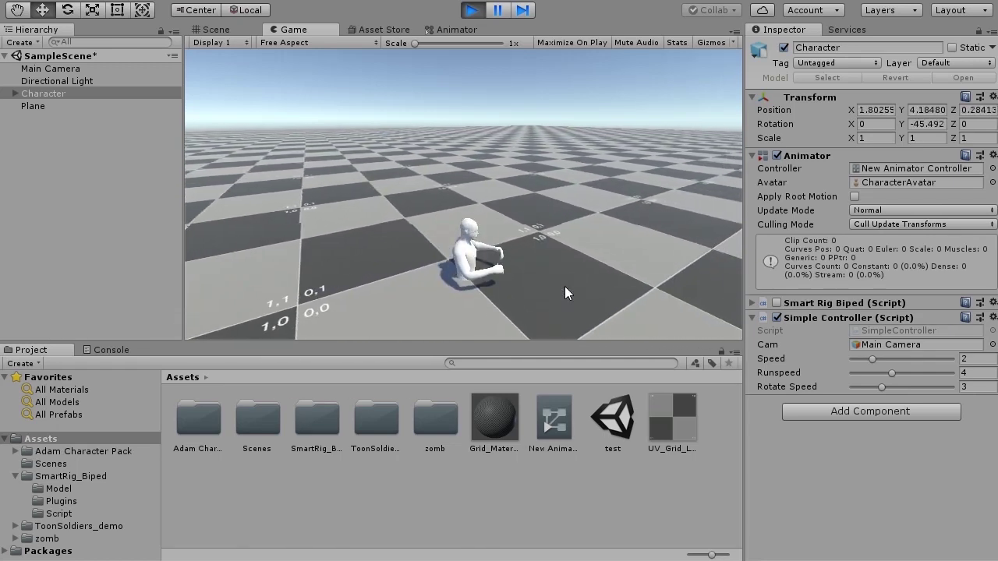
key("a")
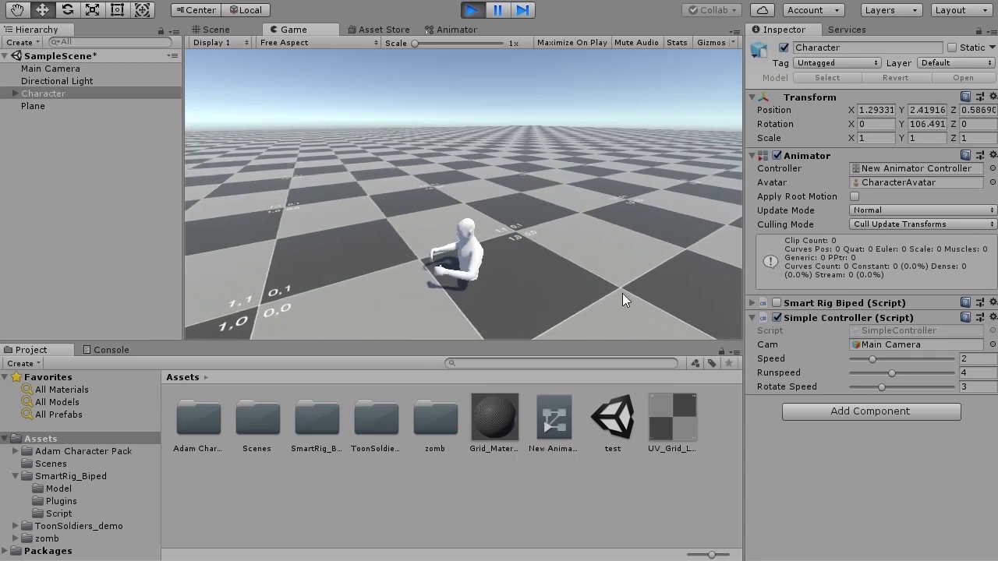
Re-enable the Smart Rig Biped script and walk the character in every direction to check its procedural walk
left_click(776, 304)
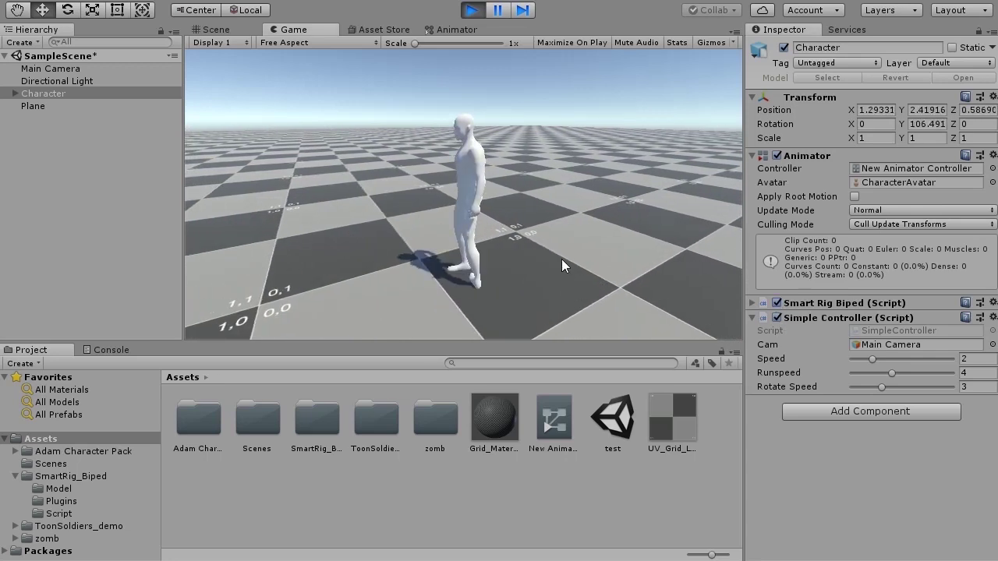
key("w")
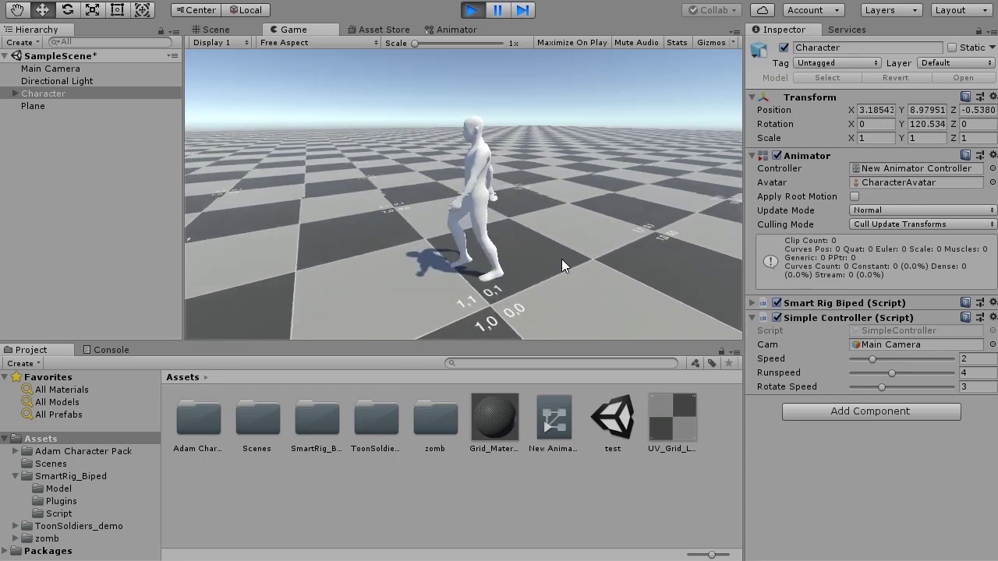
key("d")
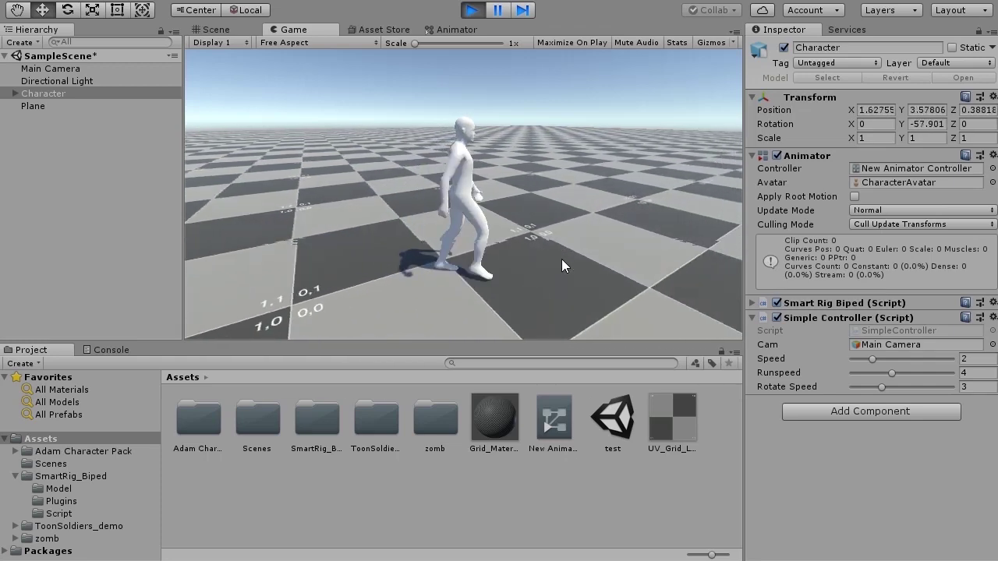
key("w")
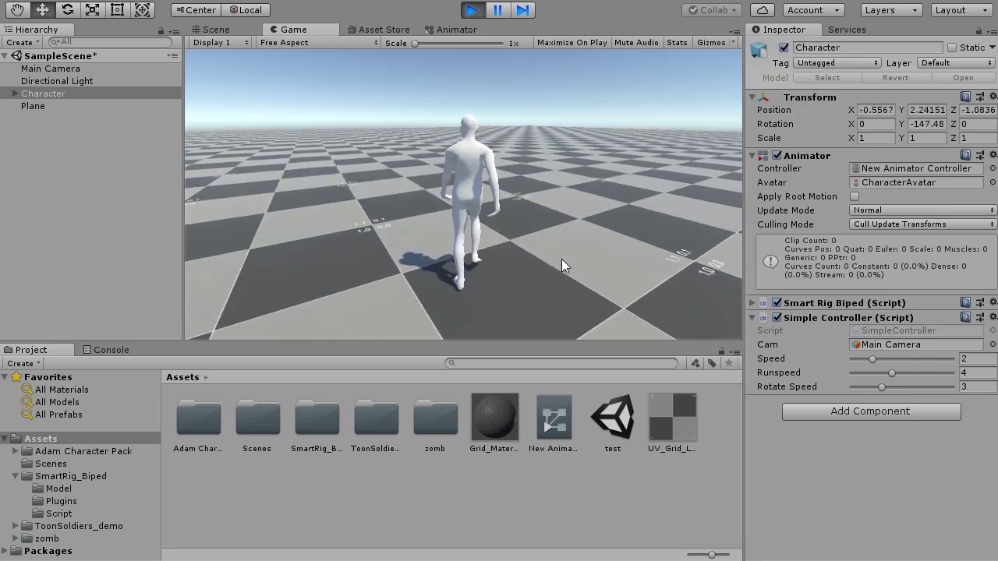
key("w")
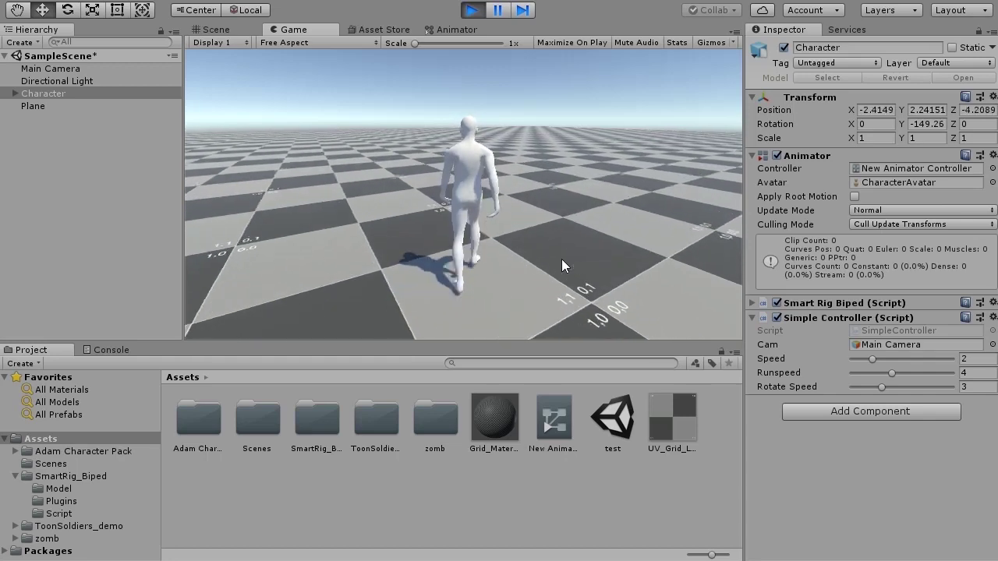
key("s")
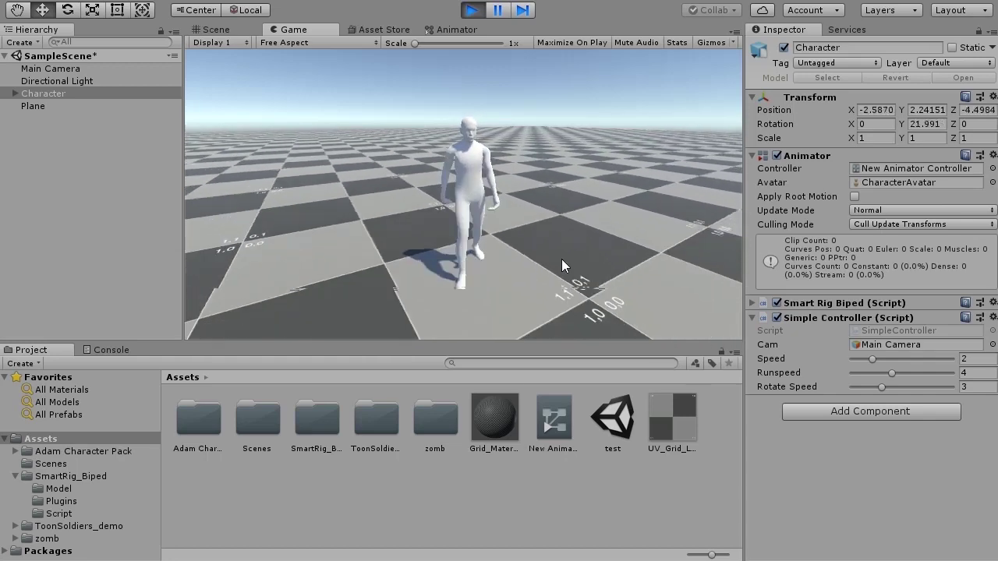
key("s")
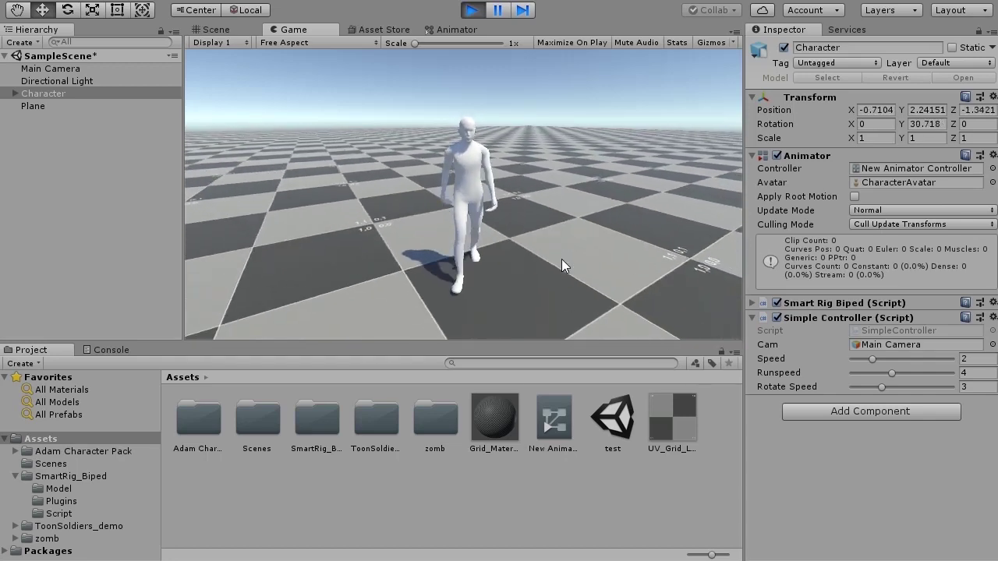
key("a")
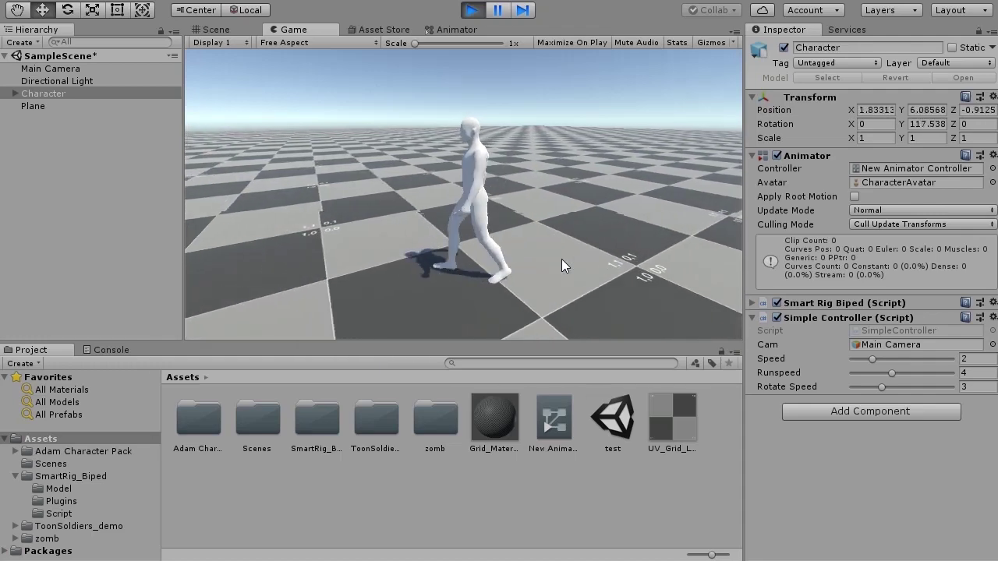
key("w")
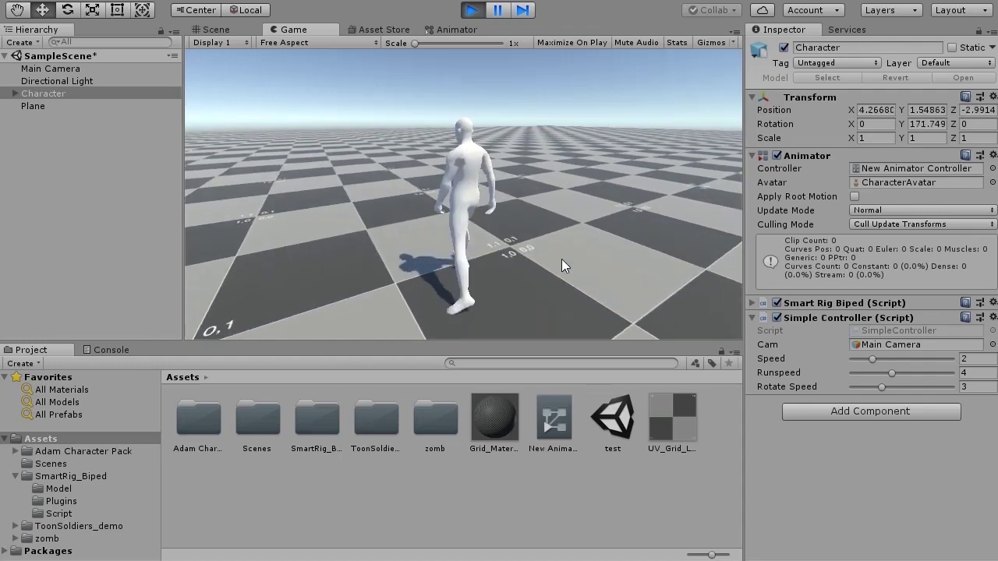
key("a")
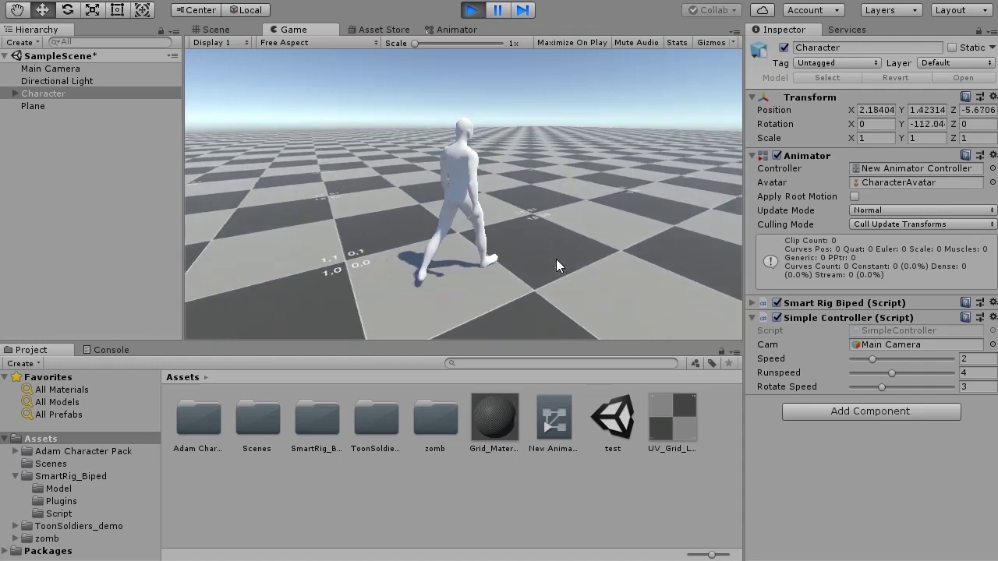
key("d")
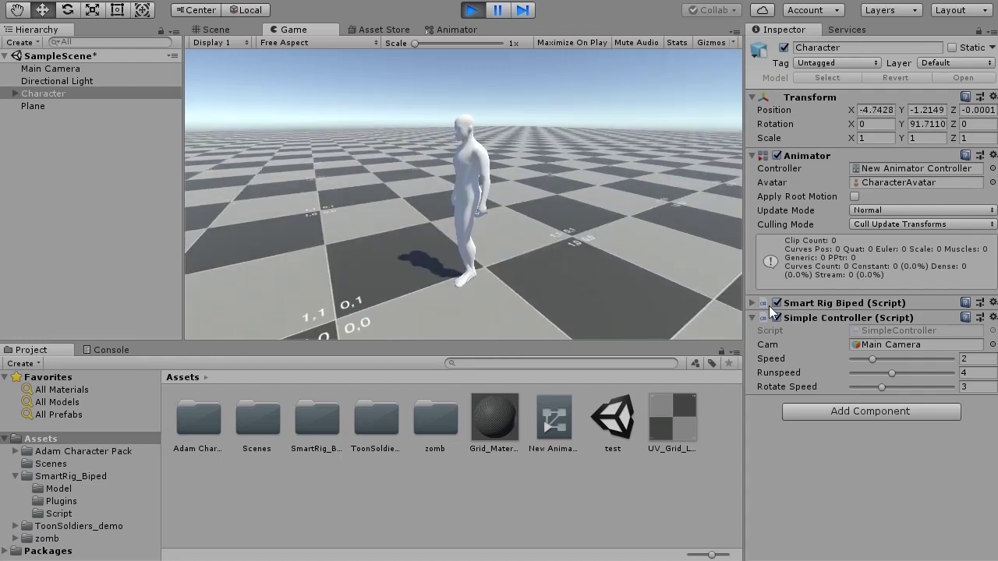
Review the Smart Rig Biped parameters, lower Hip_hi to 0.99, raise it slightly, and test the character's walk
left_click(753, 303)
left_click_drag(994, 260, 988, 368)
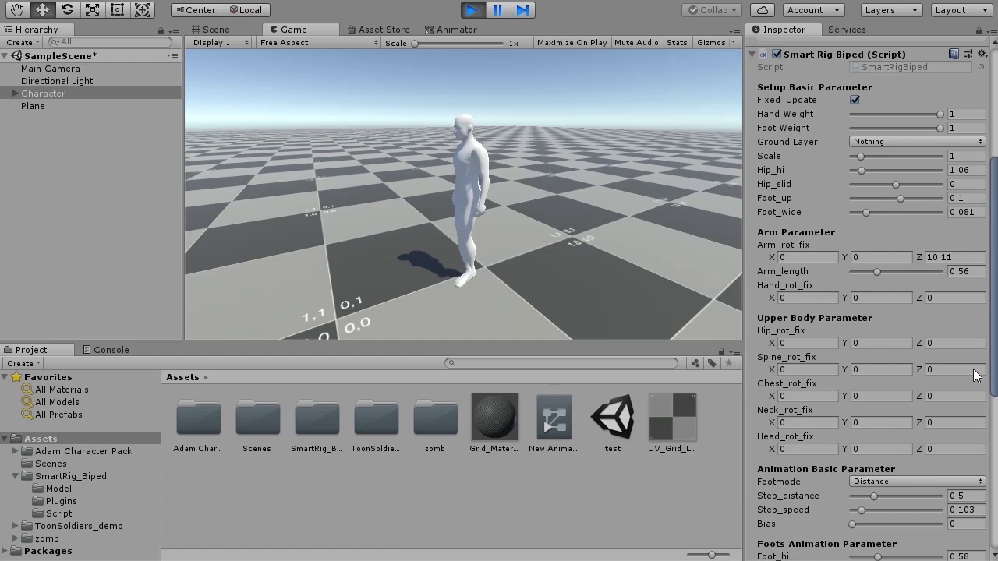
scroll(895, 288, "down", 10)
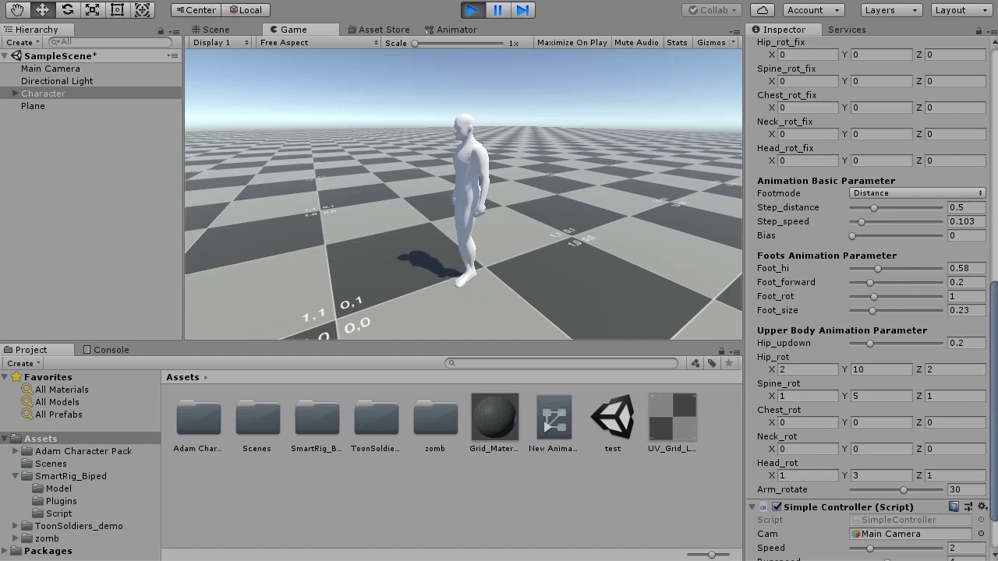
left_click_drag(994, 350, 952, 210)
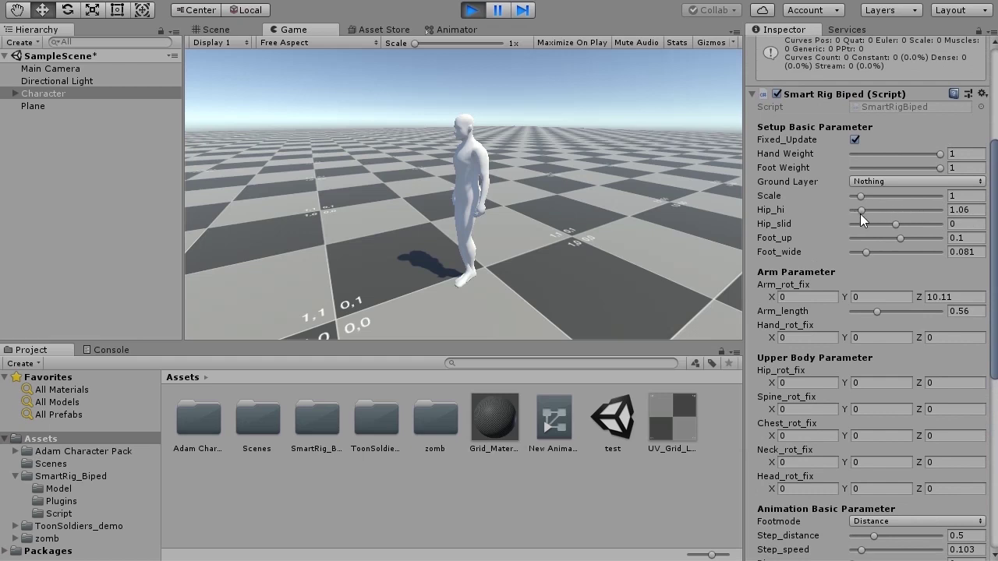
mouse_move(772, 212)
left_mouse_down()
mouse_move(755, 211)
mouse_move(785, 212)
mouse_move(765, 219)
left_mouse_up()
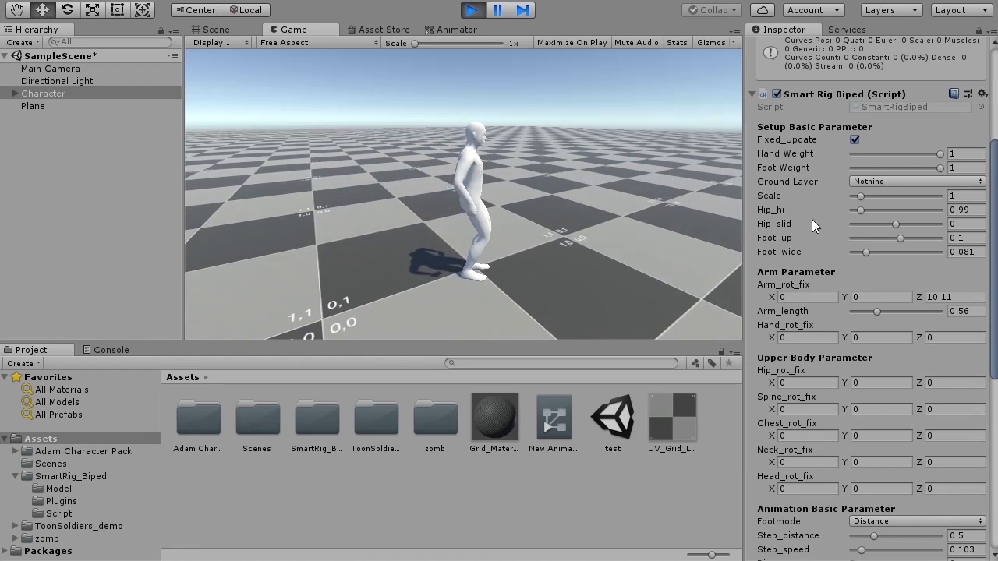
left_click_drag(787, 208, 792, 210)
left_click(596, 233)
key("w")
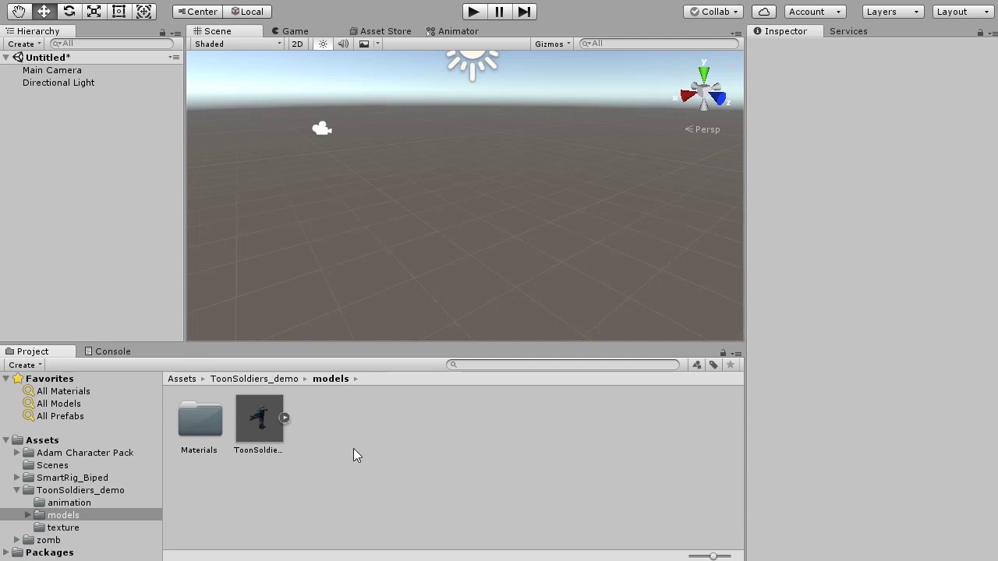
Add the ToonSoldier_demo model to the untitled scene and turn off Apply Root Motion on its Animator
left_click(269, 429)
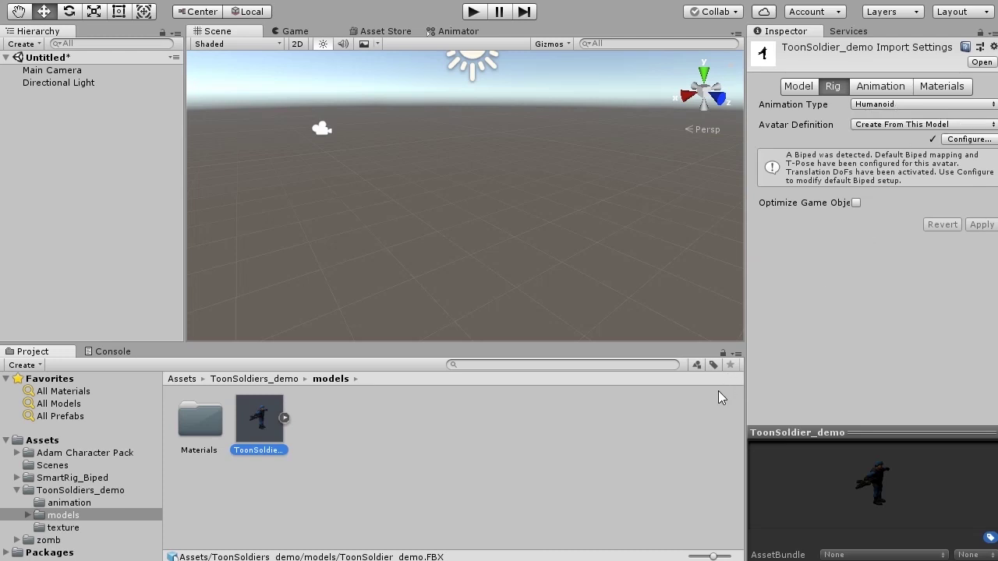
left_click_drag(271, 425, 91, 212)
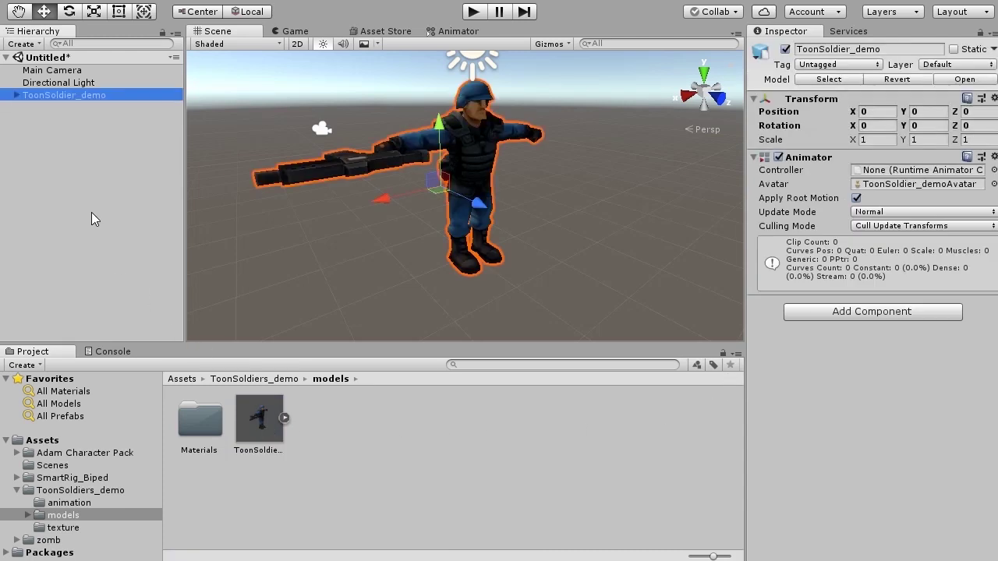
left_click(856, 198)
Create an Animator Controller with the default name in the models folder and assign it to ToonSoldier_demo's Animator
right_click(366, 418)
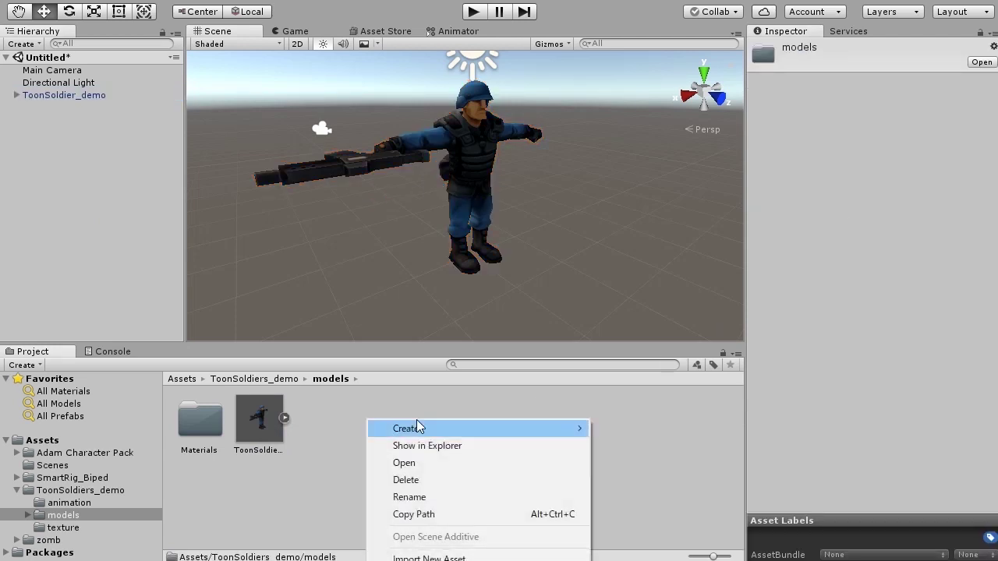
mouse_move(473, 435)
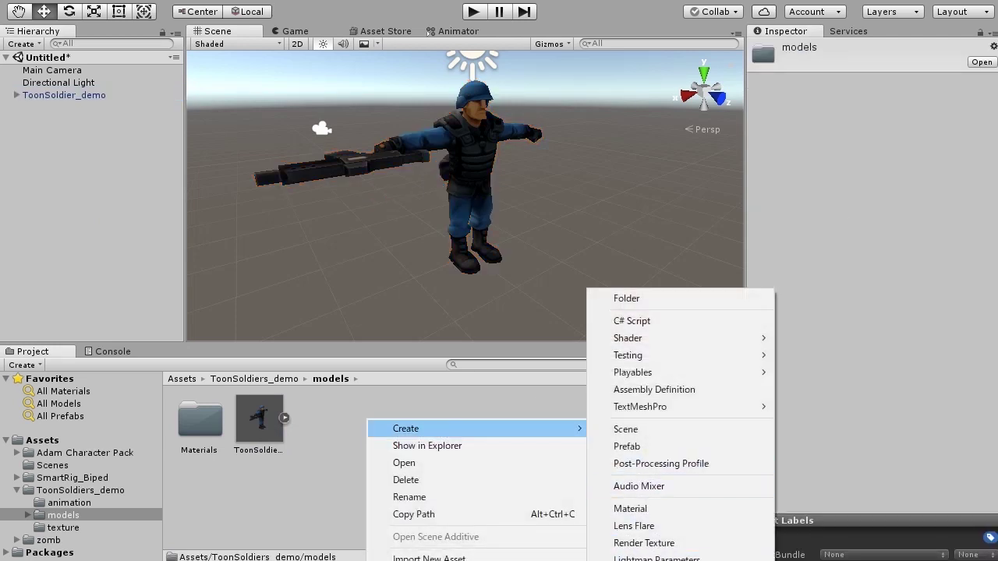
left_click(655, 560)
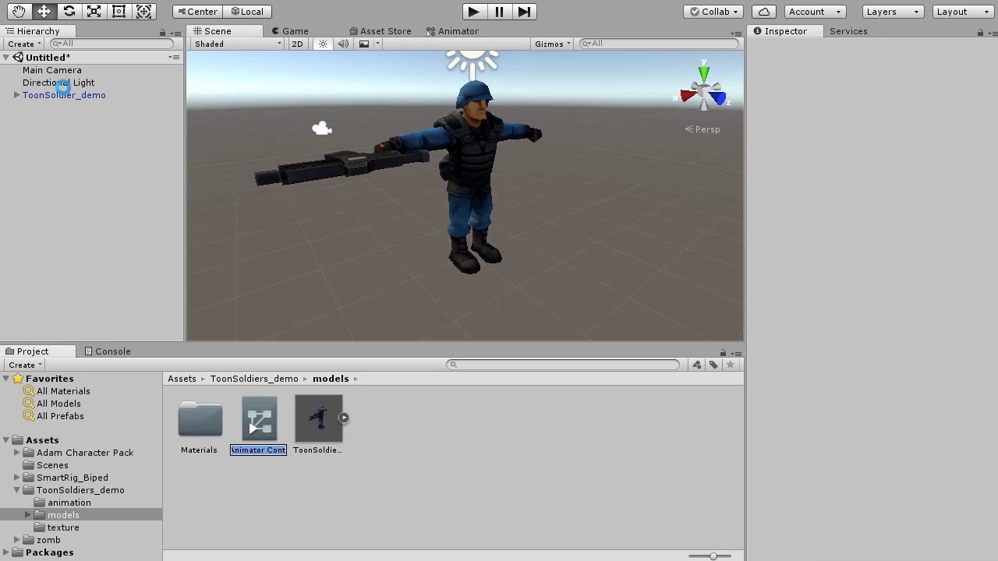
key("Return")
left_click(88, 97)
left_click_drag(259, 421, 870, 174)
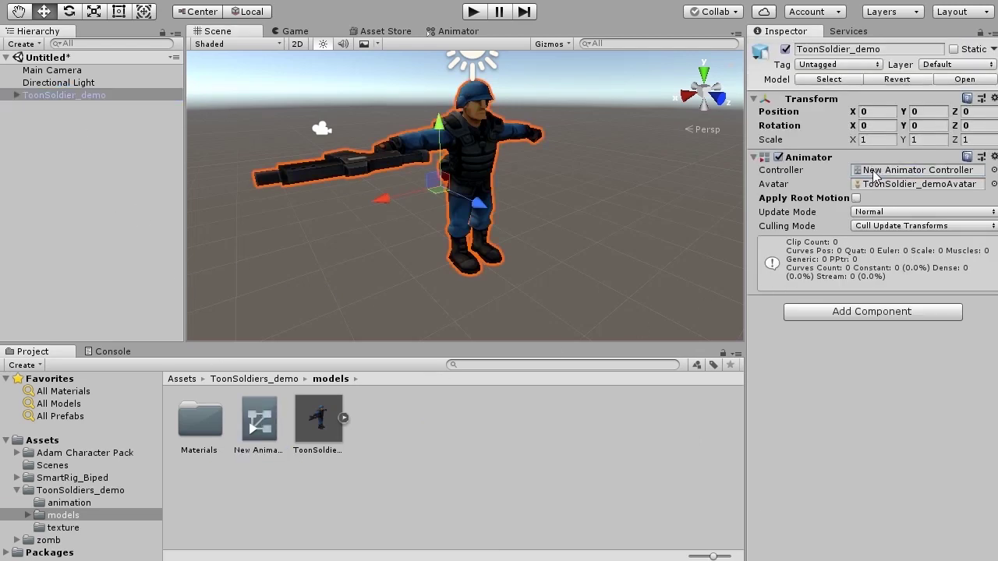
Enable IK Pass on the Base Layer of New Animator Controller and return to the Scene view
double_click(873, 173)
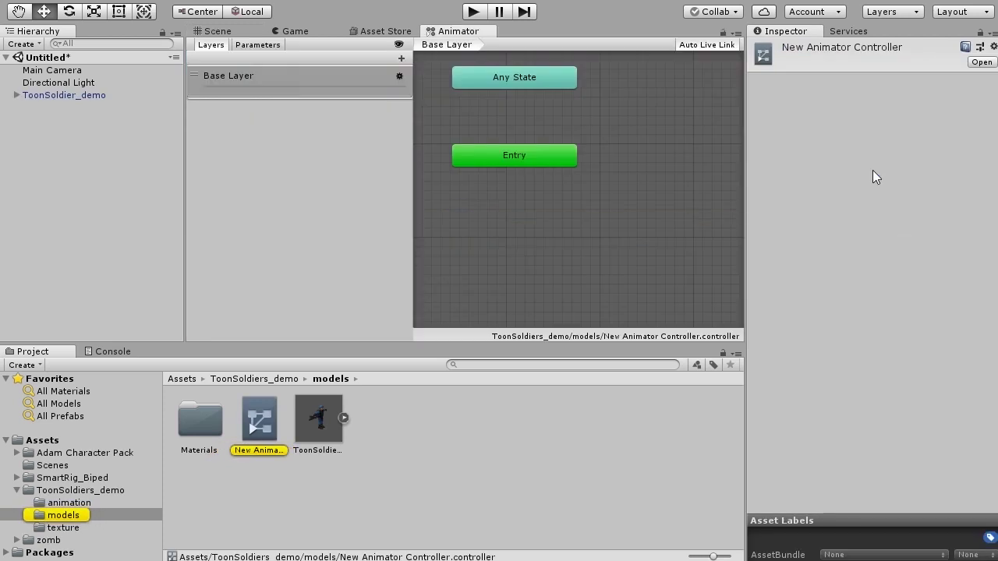
left_click(399, 77)
left_click(504, 134)
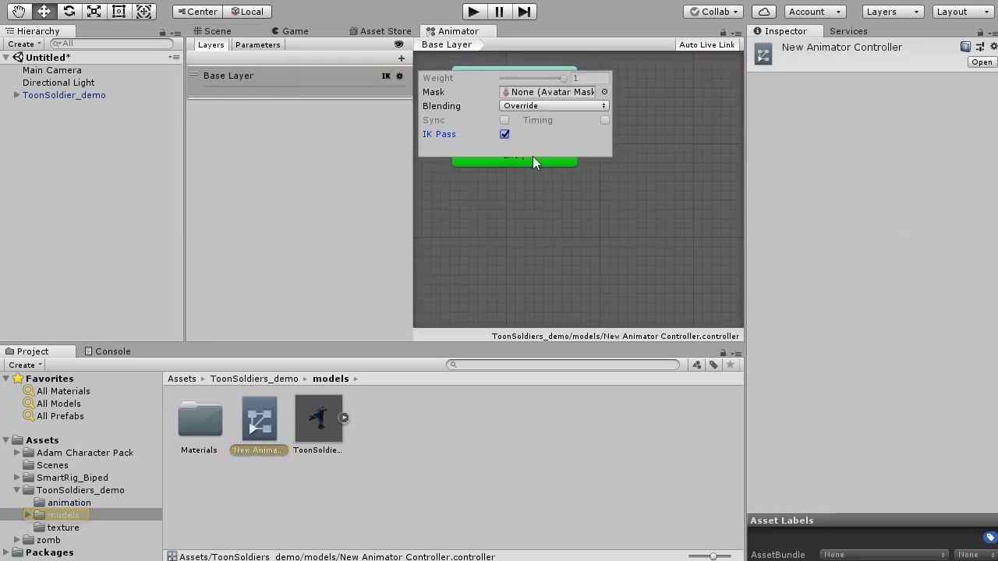
left_click(217, 31)
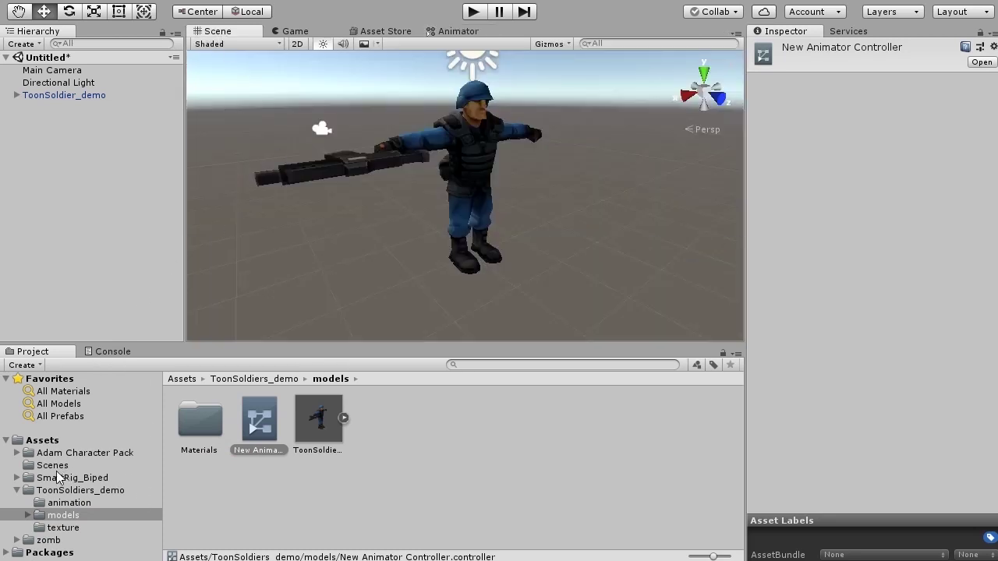
Attach the SmartRigBiped script from the SmartRig_Biped Script folder to ToonSoldier_demo and look over its parameters
left_click(16, 477)
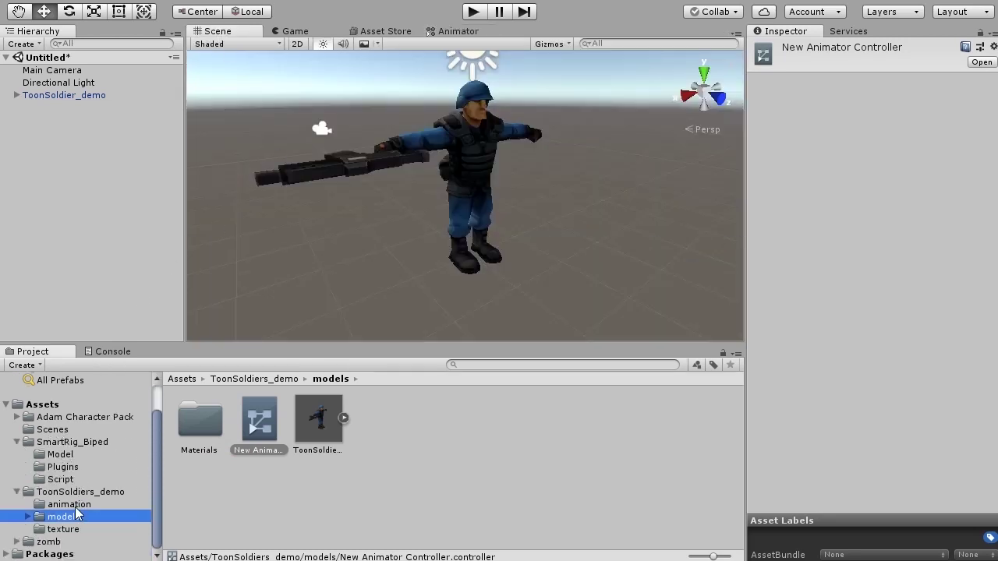
left_click(64, 528)
left_click(68, 481)
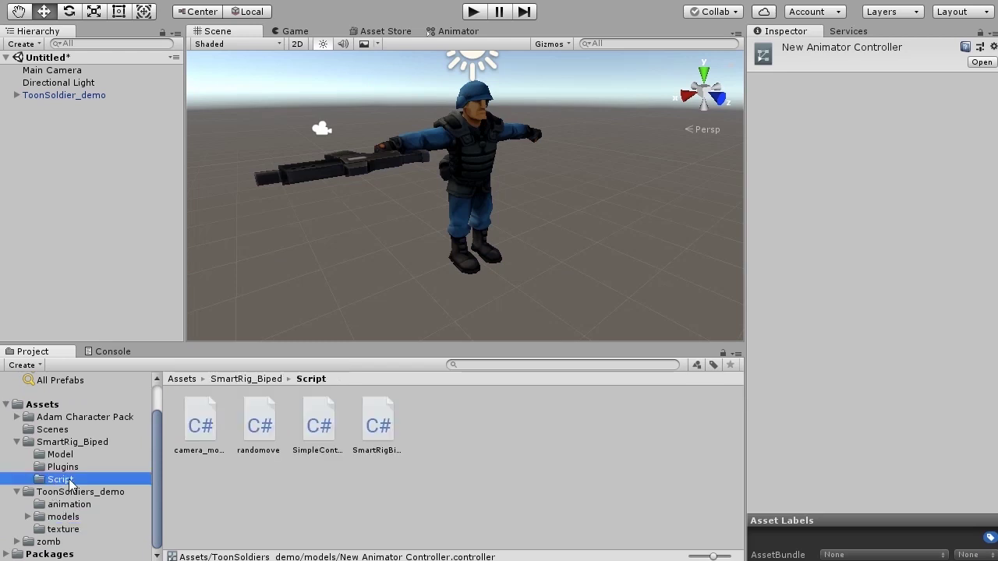
left_click_drag(384, 422, 94, 95)
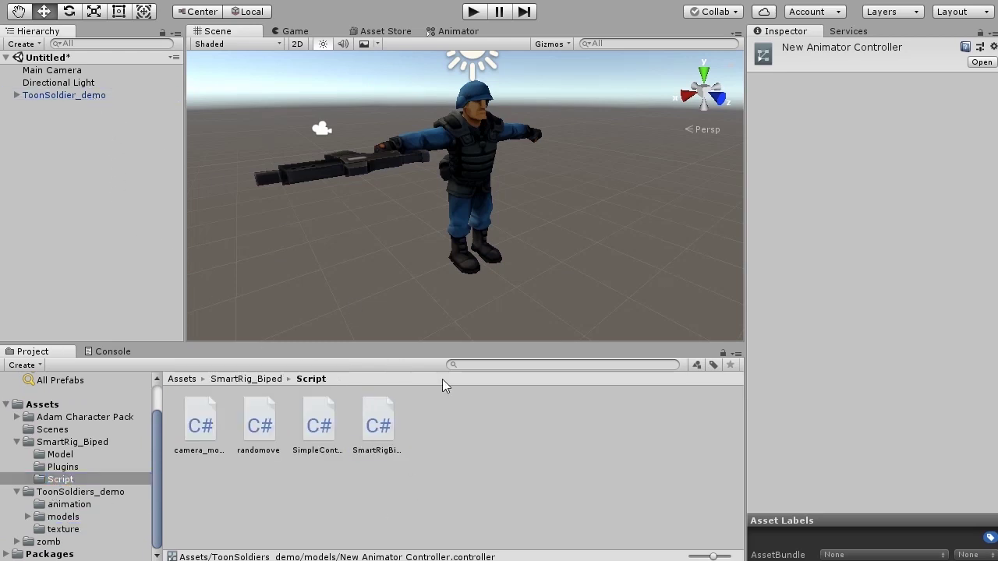
left_click(64, 96)
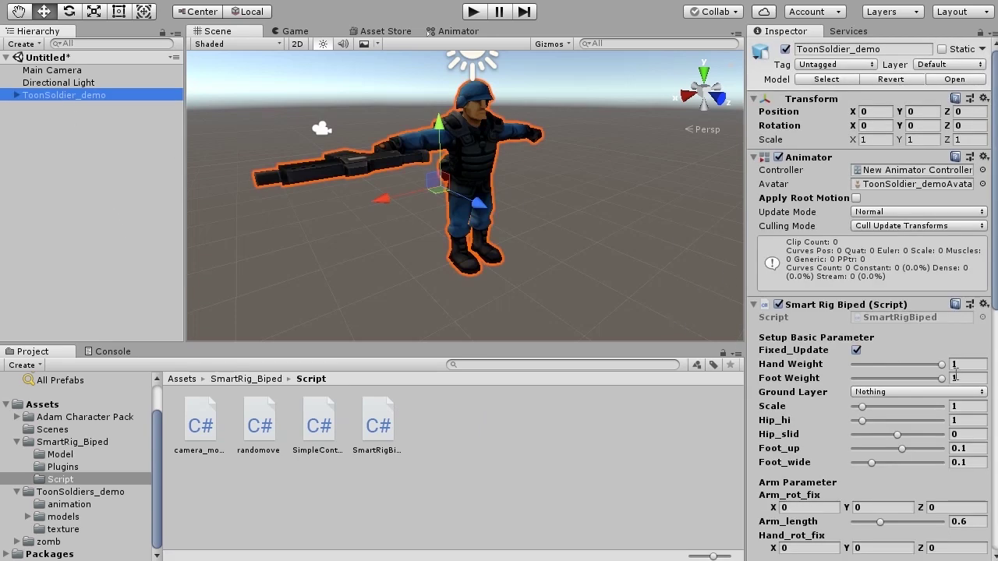
left_click_drag(995, 282, 996, 382)
Test the procedural walk by moving ToonSoldier_demo along its Z and X axes in the Scene view during play, then stop playing
left_click(472, 12)
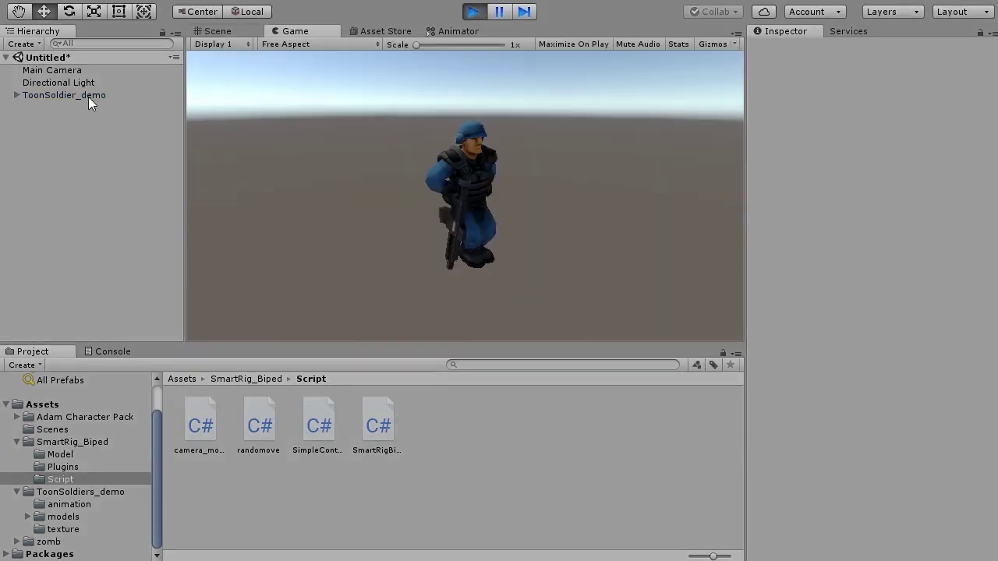
left_click(83, 94)
left_click(234, 32)
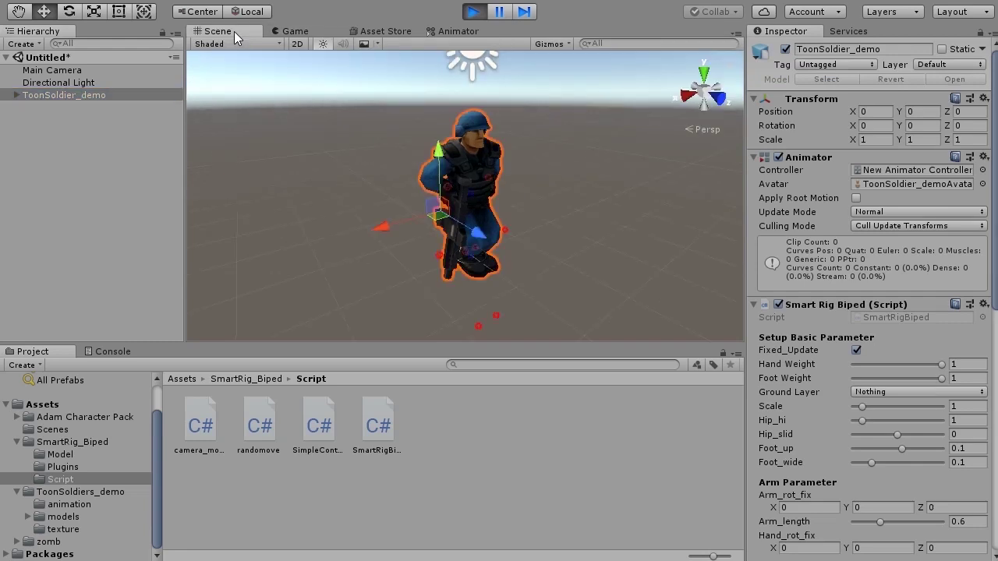
left_click(88, 95)
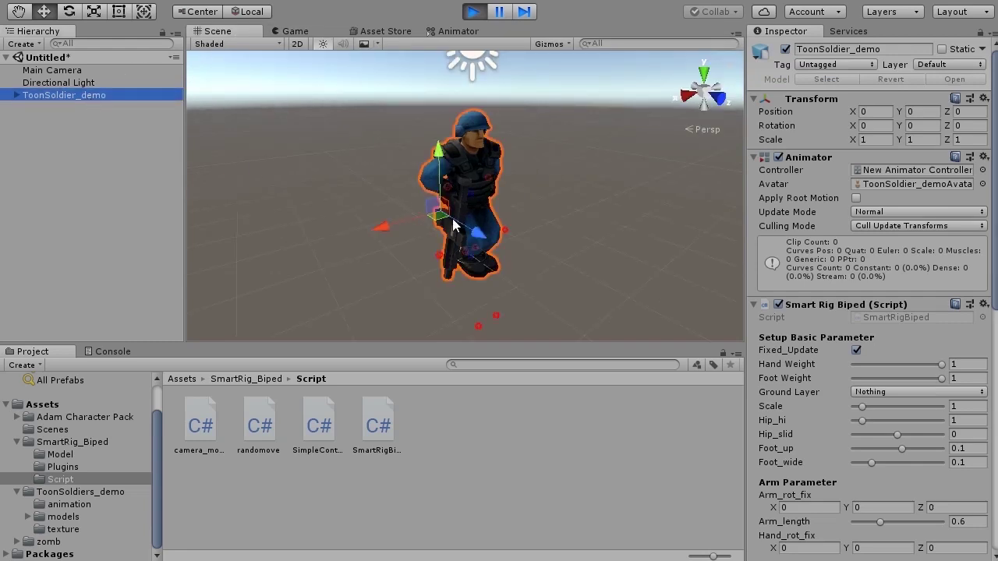
left_click_drag(477, 234, 383, 228)
left_click_drag(301, 184, 276, 235)
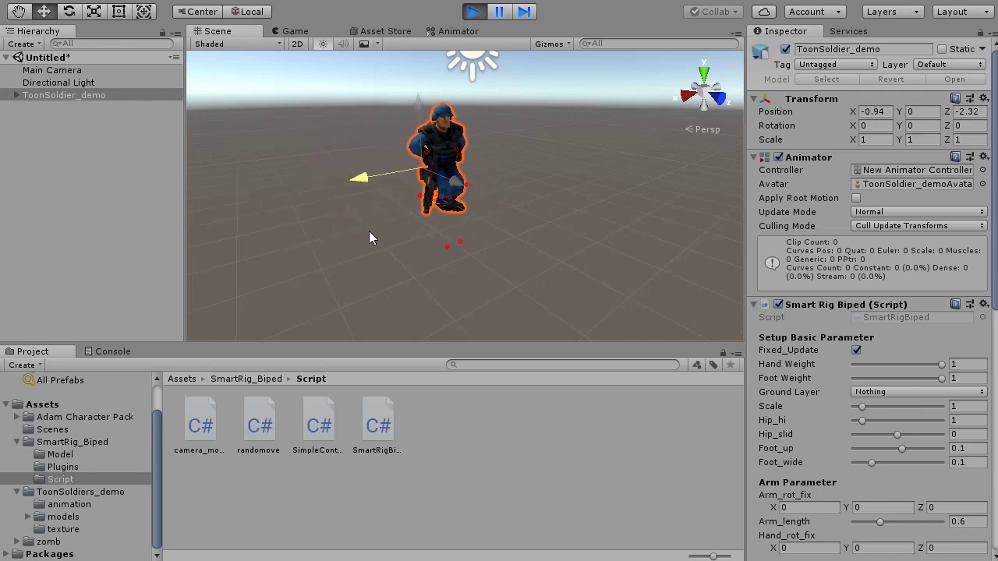
key("ctrl+p")
Attach the SimpleController script to ToonSoldier_demo and set its Cam to Main Camera
left_click(88, 96)
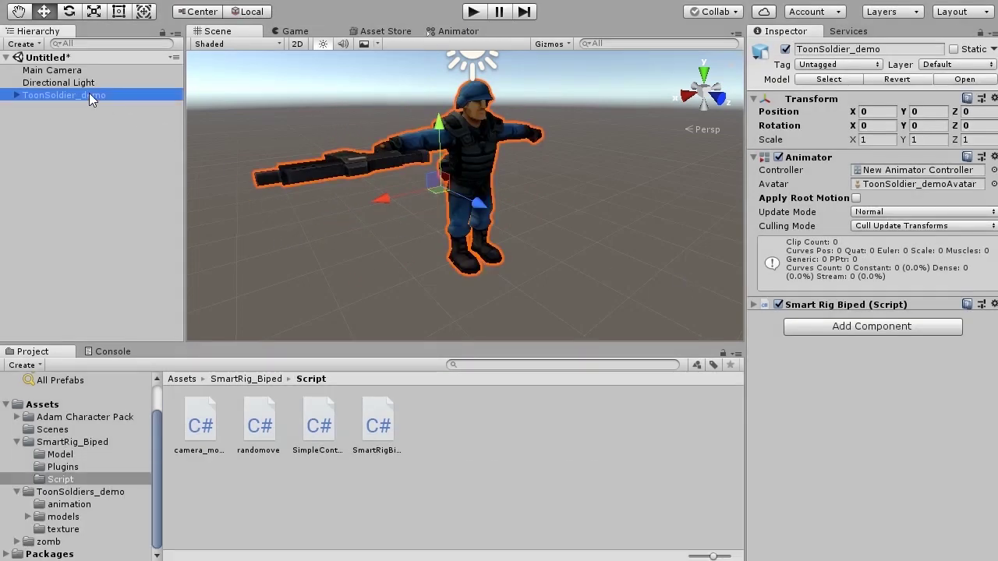
left_click_drag(333, 452, 901, 378)
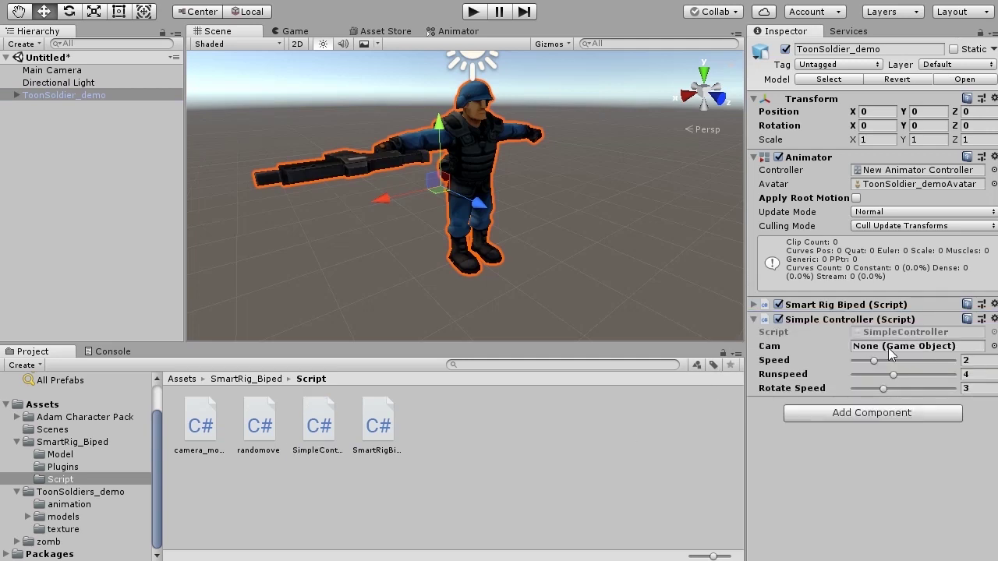
left_click_drag(66, 71, 708, 296)
Play the scene, walk the soldier in all four directions with the character controls, and stop playing
left_click(476, 13)
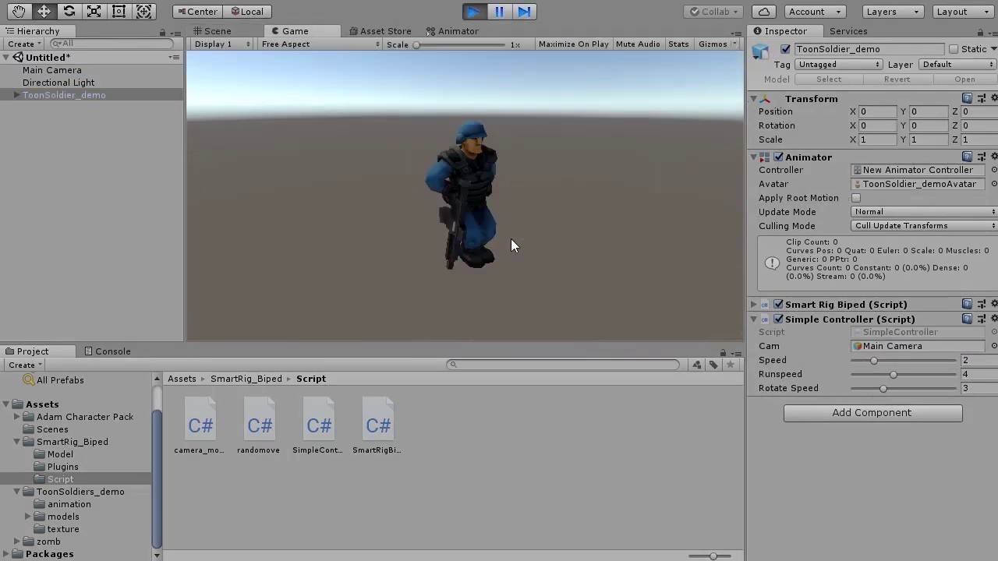
key("d")
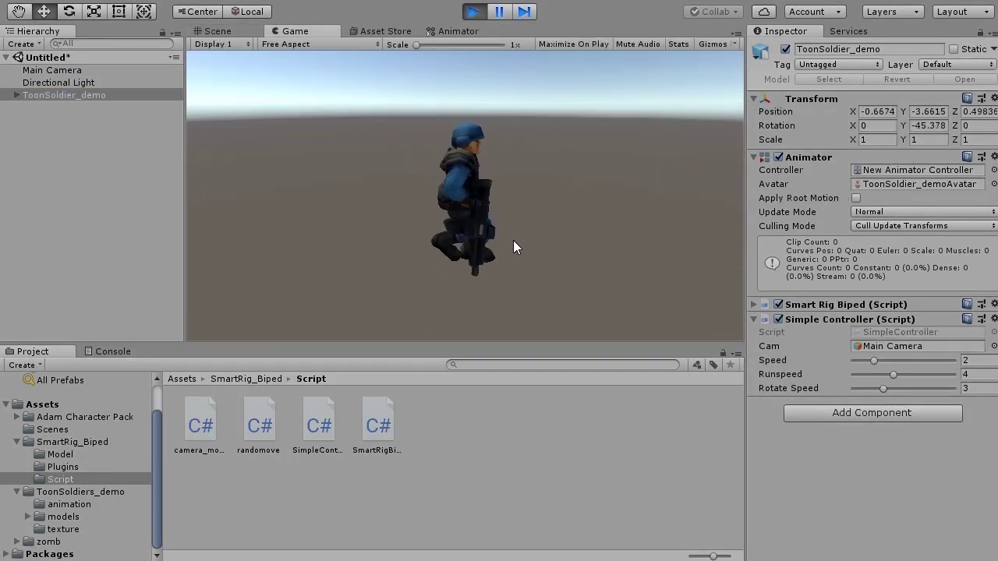
key("a")
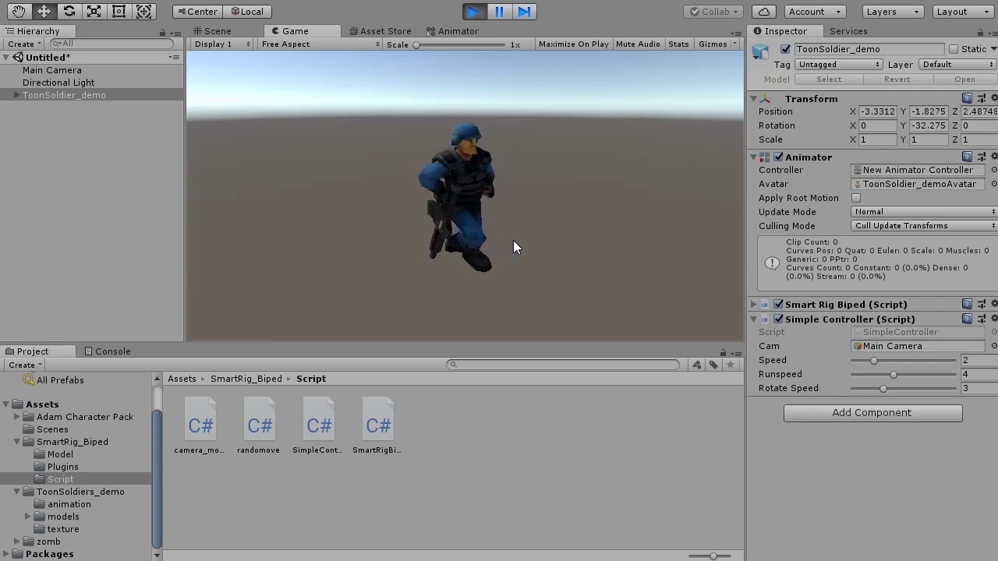
key("w")
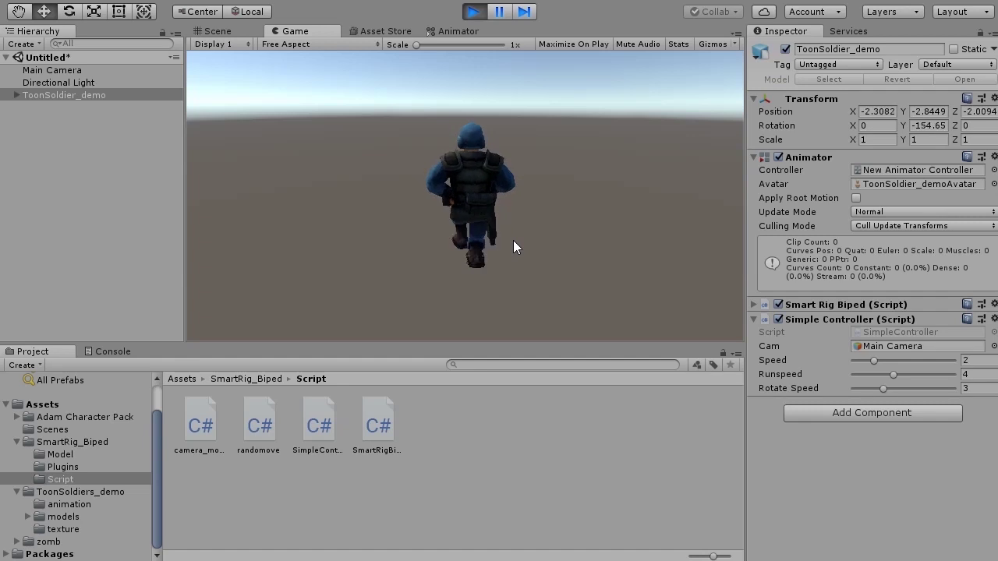
key("s")
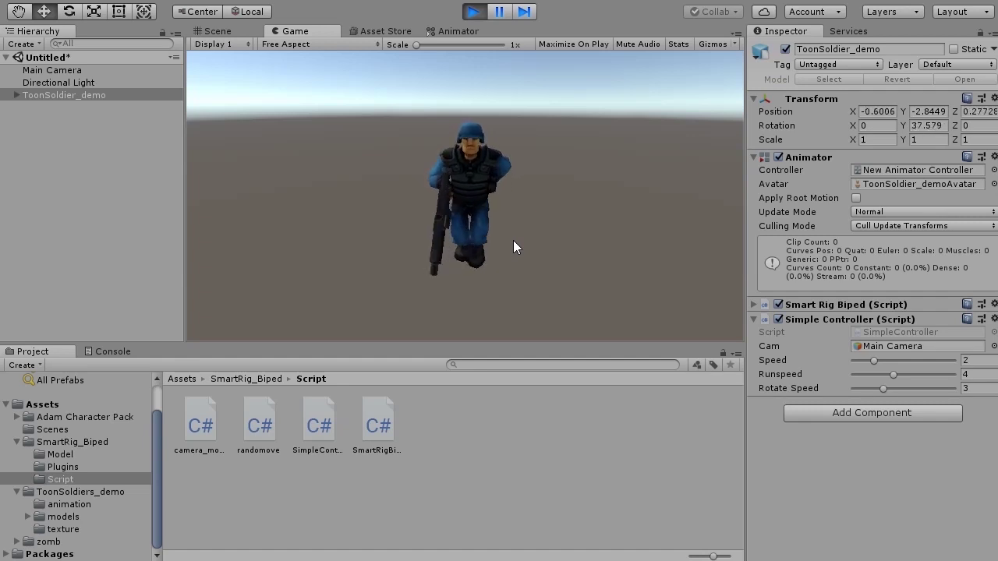
key("ctrl+p")
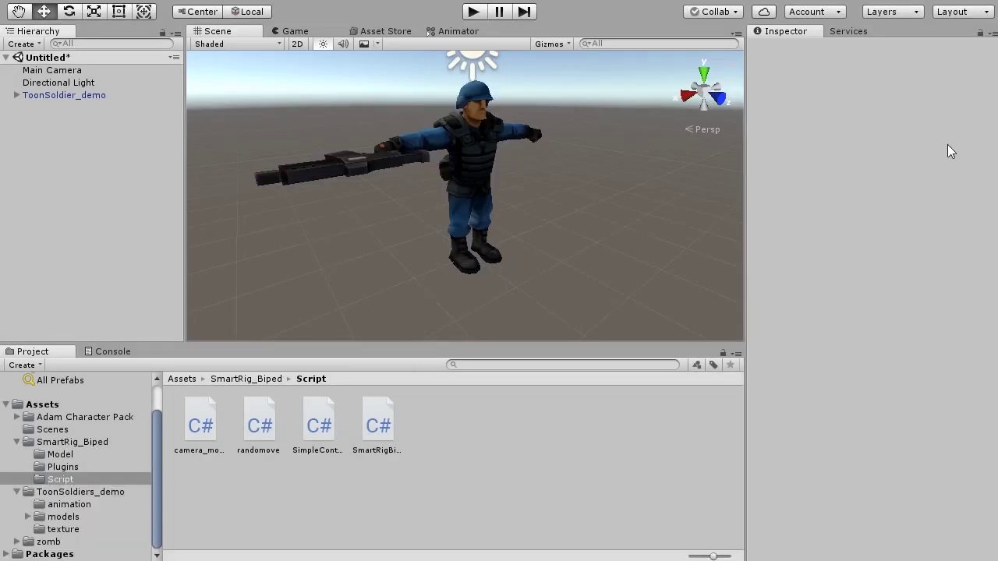
Add a Plane to the scene and set its position to X 0, Y 0, Z 0
right_click(52, 183)
mouse_move(124, 331)
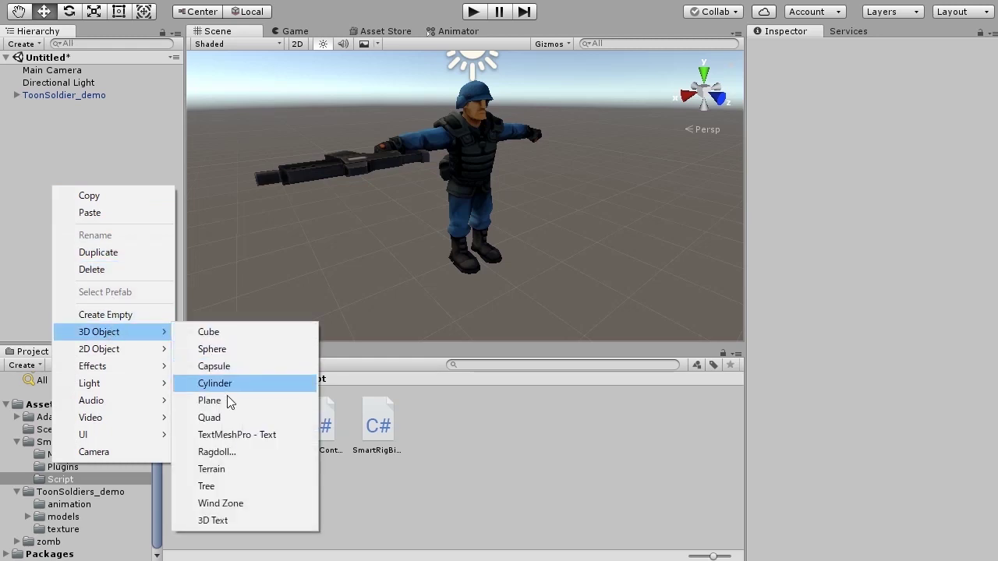
left_click(196, 402)
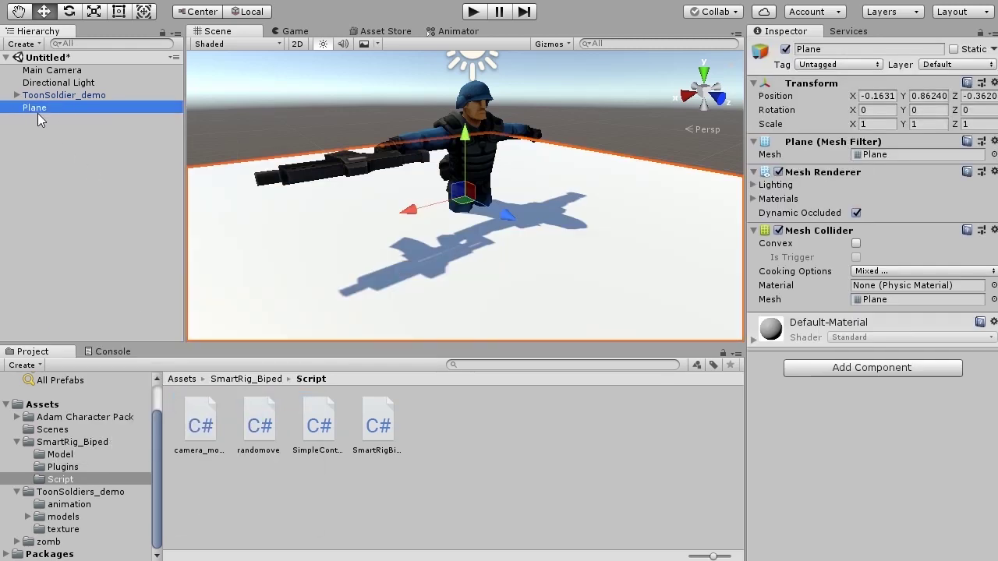
left_click(879, 97)
type("0")
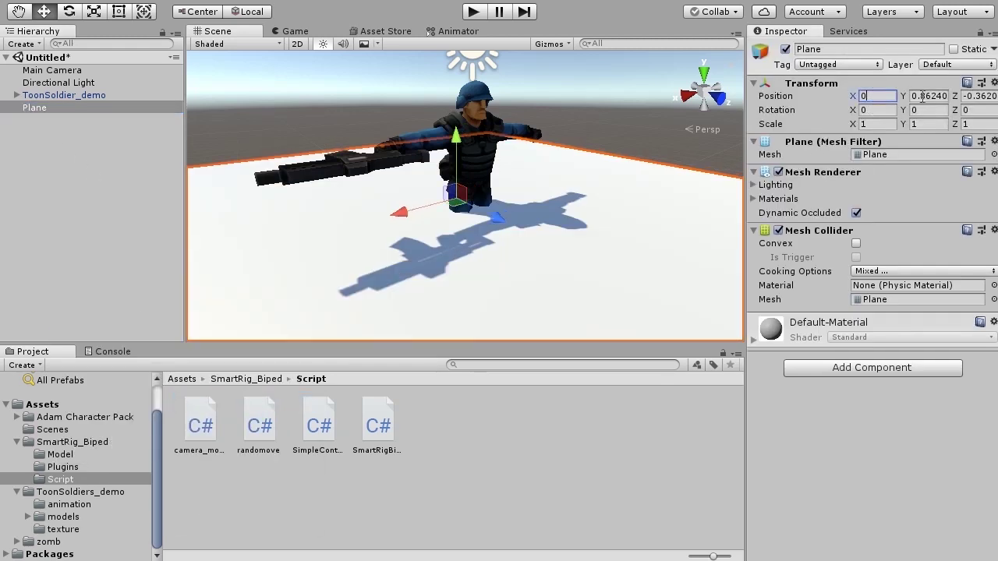
key("Tab")
type("0")
left_click(973, 95)
type("0")
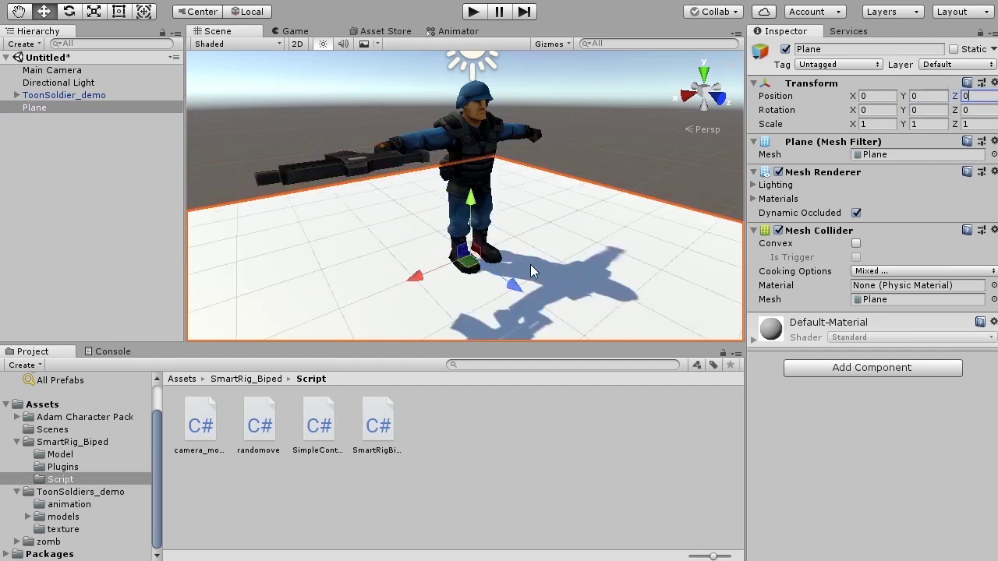
left_click(93, 257)
Attach the camera_move script to Main Camera and set its Target Obj to ToonSoldier_demo
left_click(67, 70)
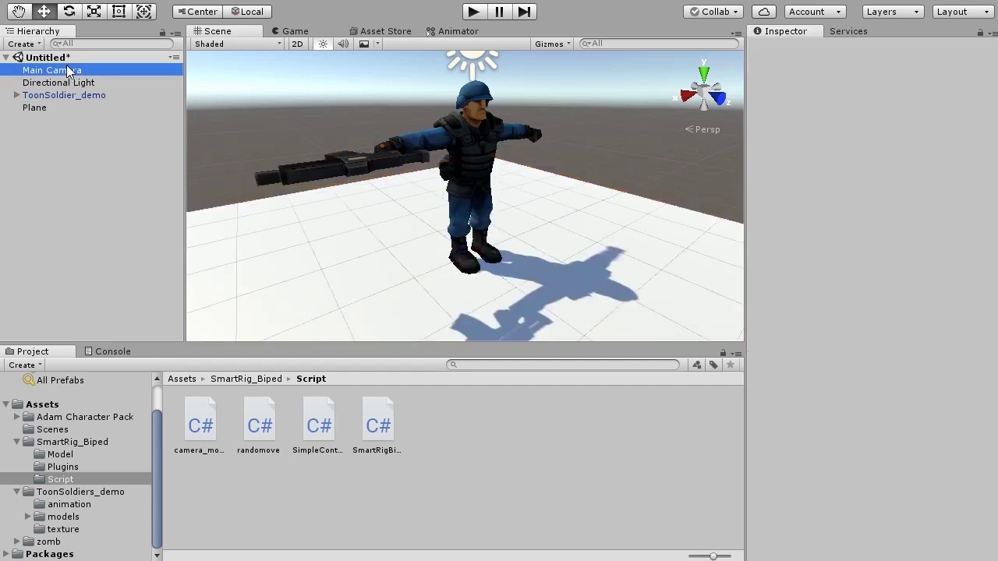
left_click_drag(200, 428, 53, 125)
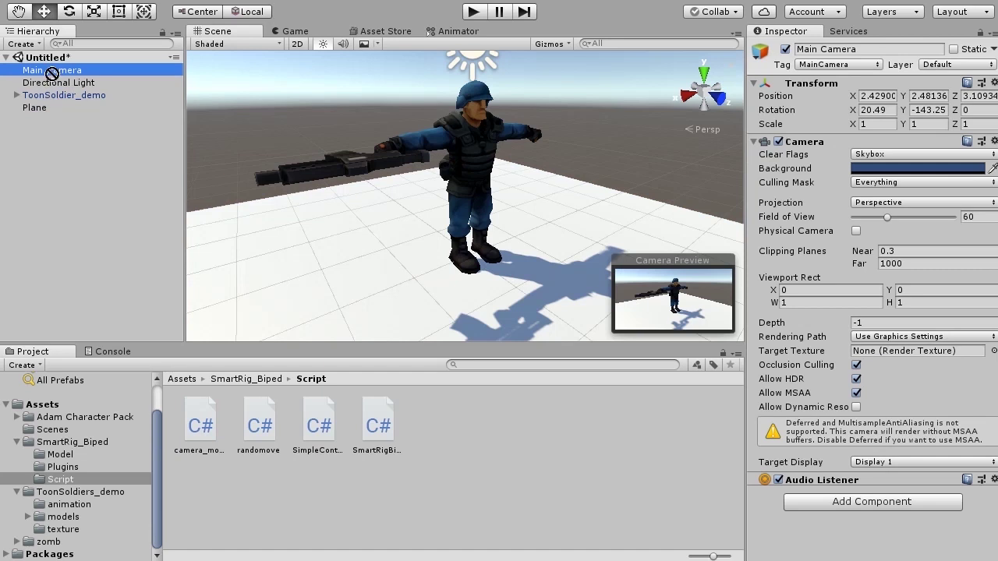
left_click_drag(51, 73, 54, 74)
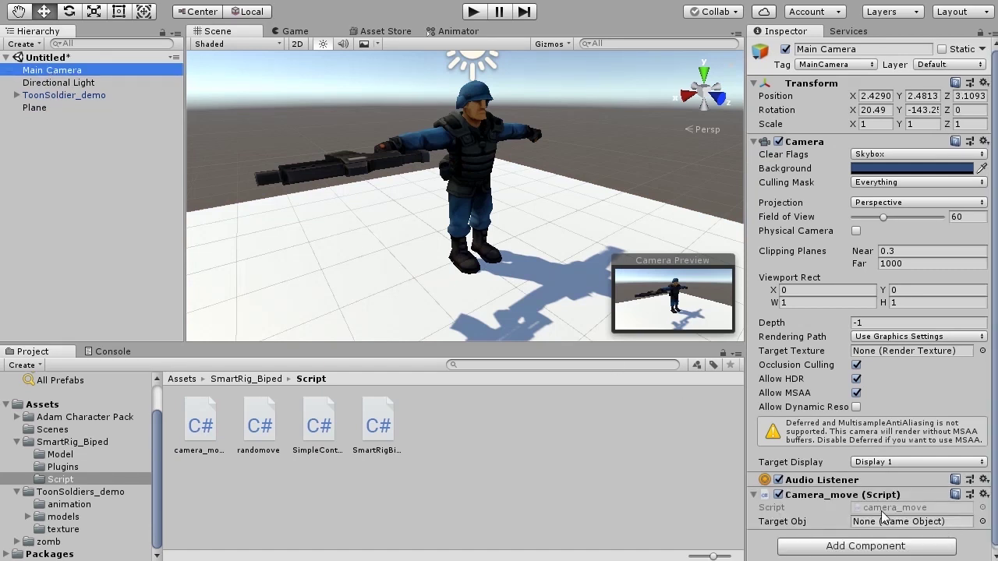
left_click_drag(75, 95, 763, 449)
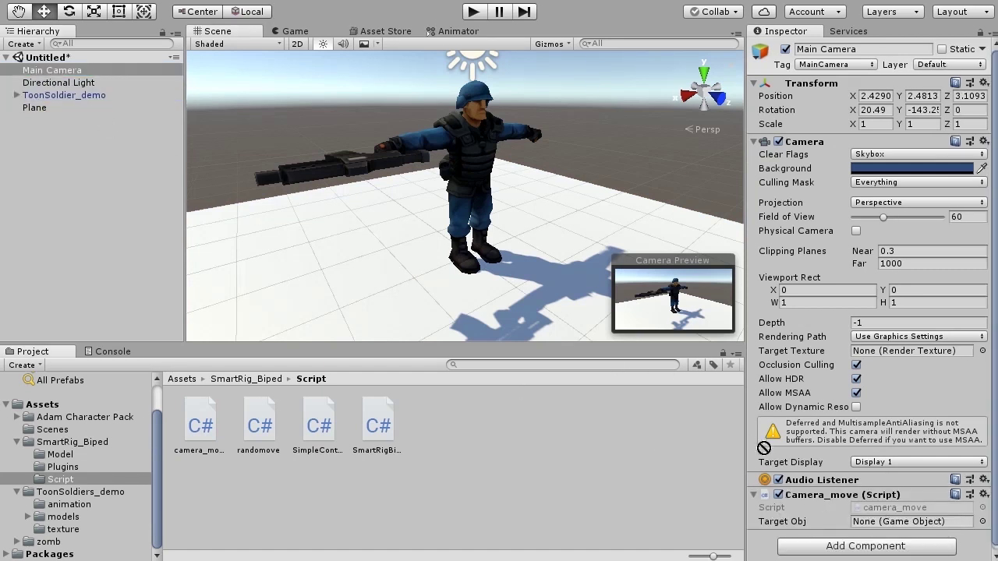
left_click_drag(858, 516, 858, 521)
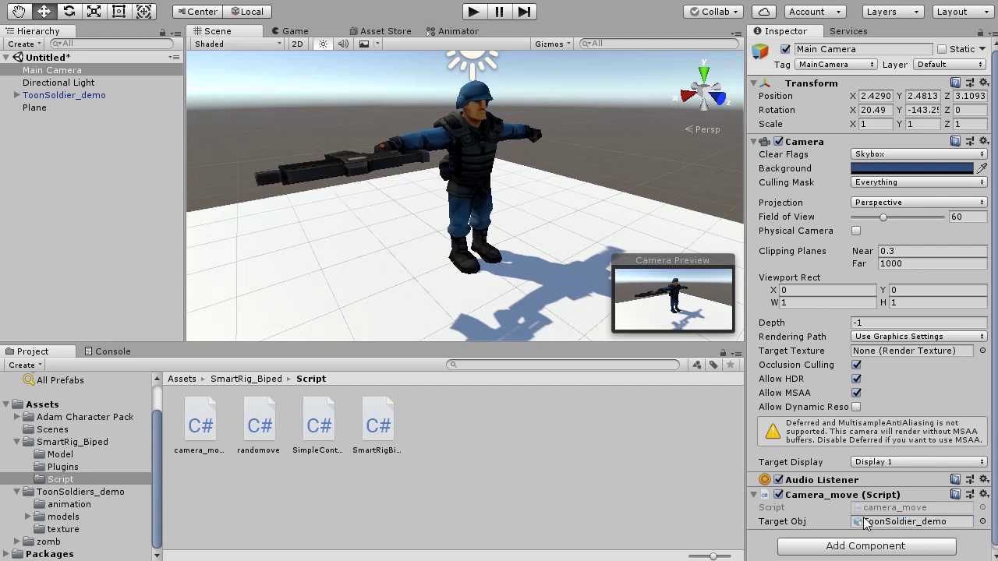
Play the scene, set ToonSoldier_demo's Foot_up to 0.15 and Hip_hi to 1.35, and walk the soldier to test the pose
left_click(472, 13)
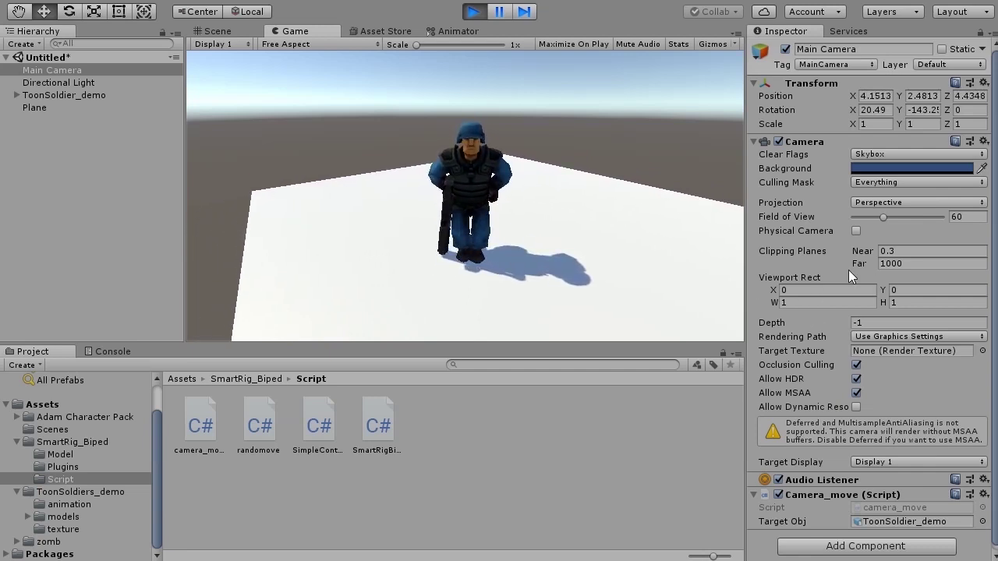
left_click(78, 94)
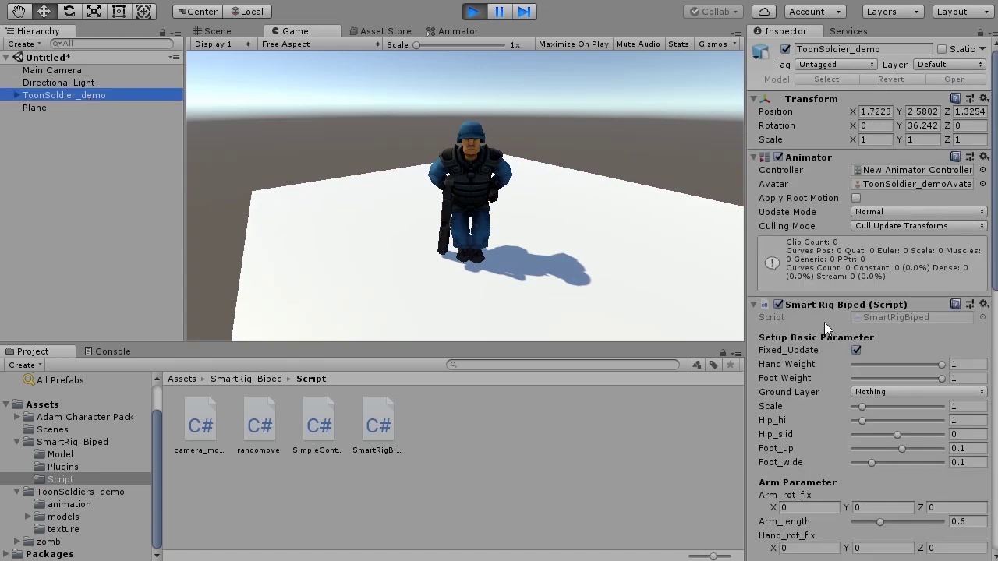
left_click_drag(995, 259, 994, 337)
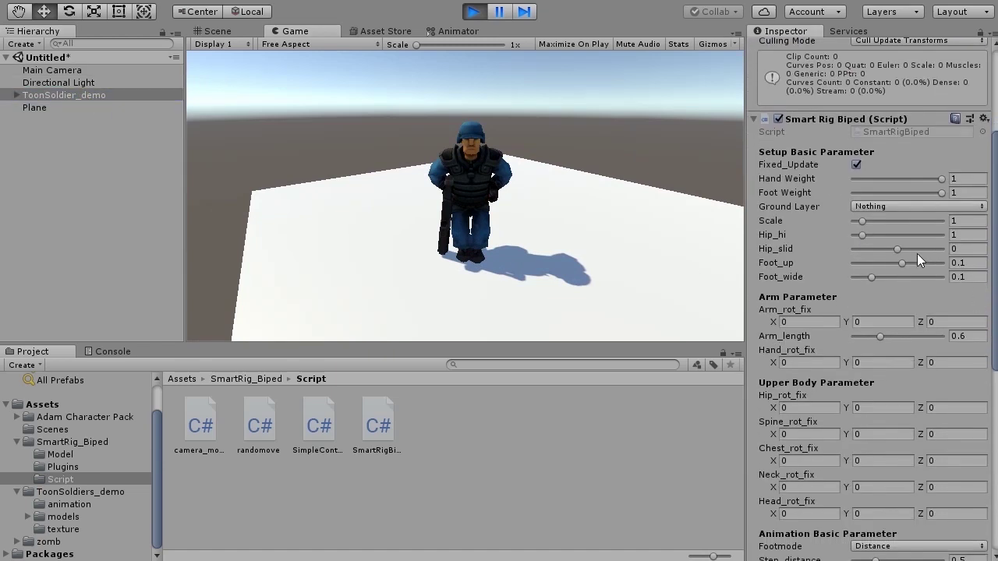
left_click_drag(902, 264, 905, 261)
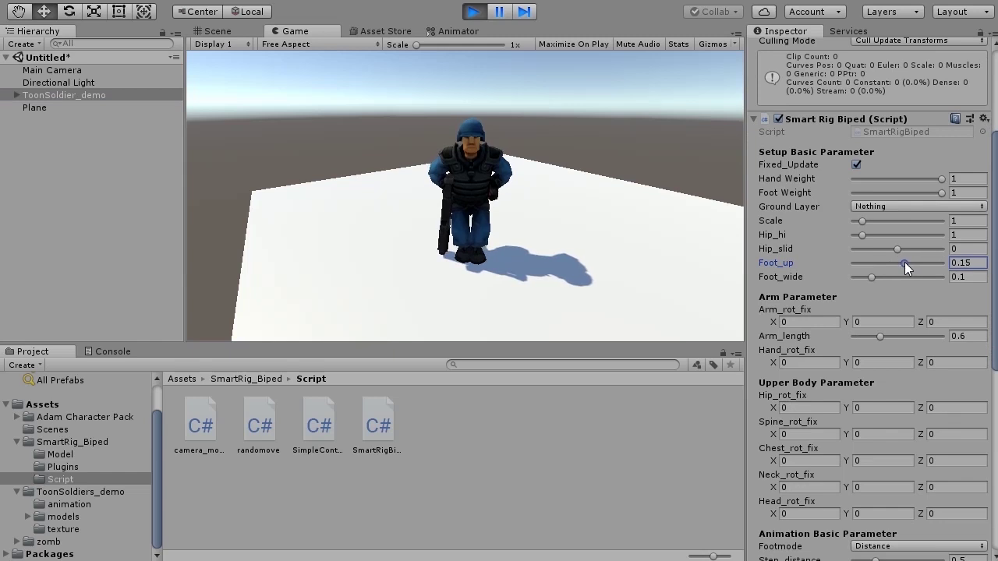
left_click_drag(860, 233, 864, 234)
left_click(598, 260)
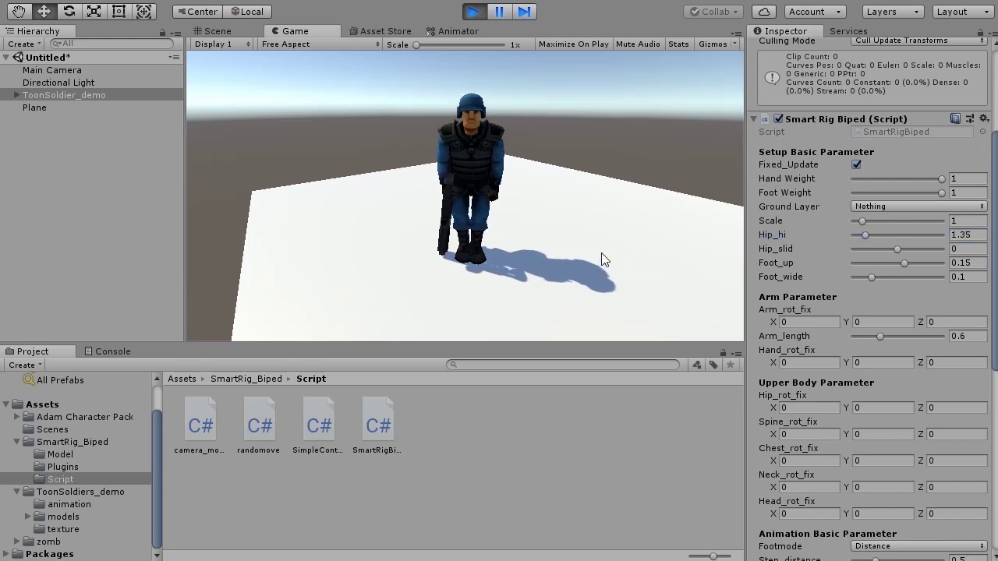
key("a")
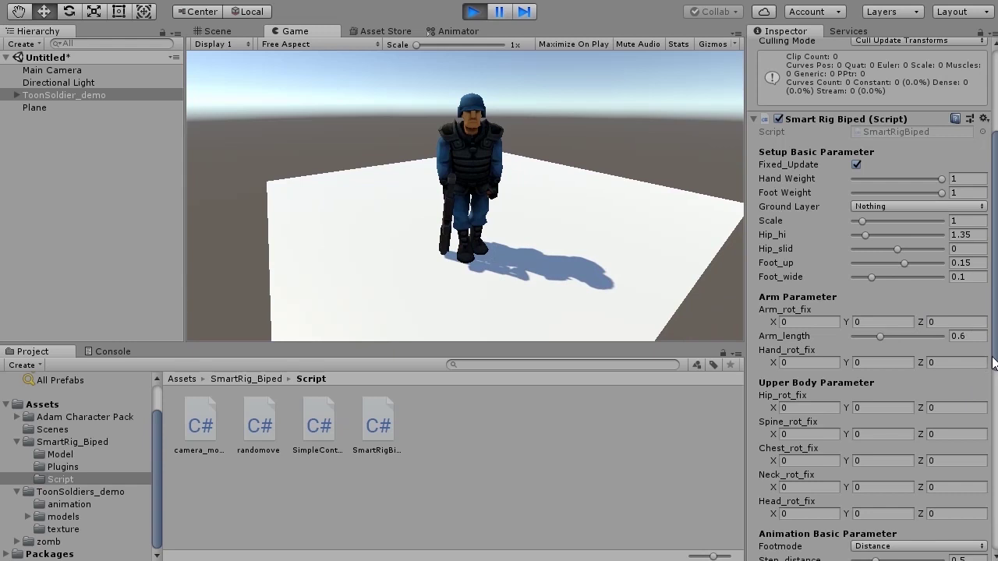
Set Foot_wide to 0.255 and Hip_hi to 1.3, and test Step_distance at 0.85 and 0.64 before settling on 0.5
scroll(881, 351, "down", 5)
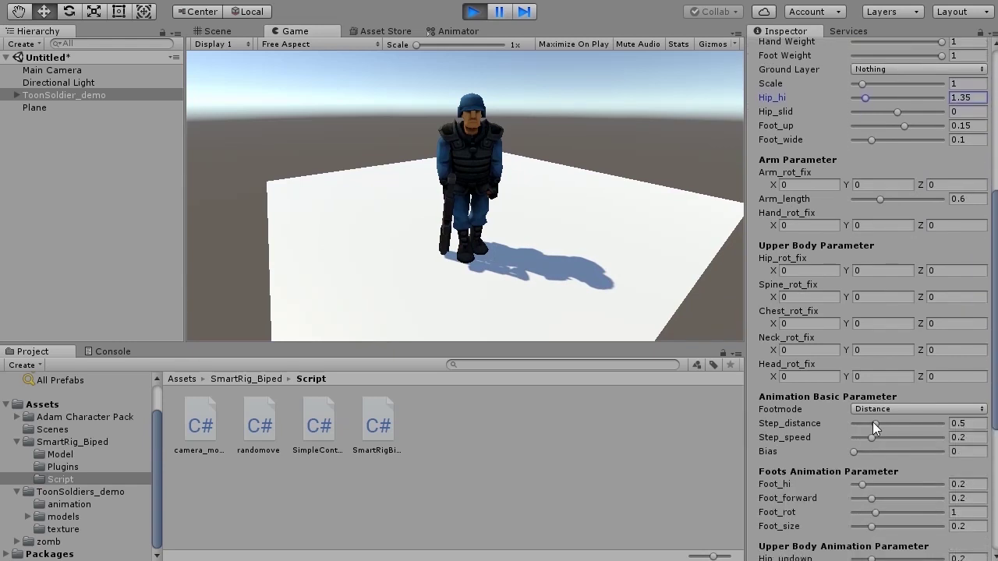
left_click_drag(872, 422, 888, 422)
left_click_drag(871, 141, 897, 143)
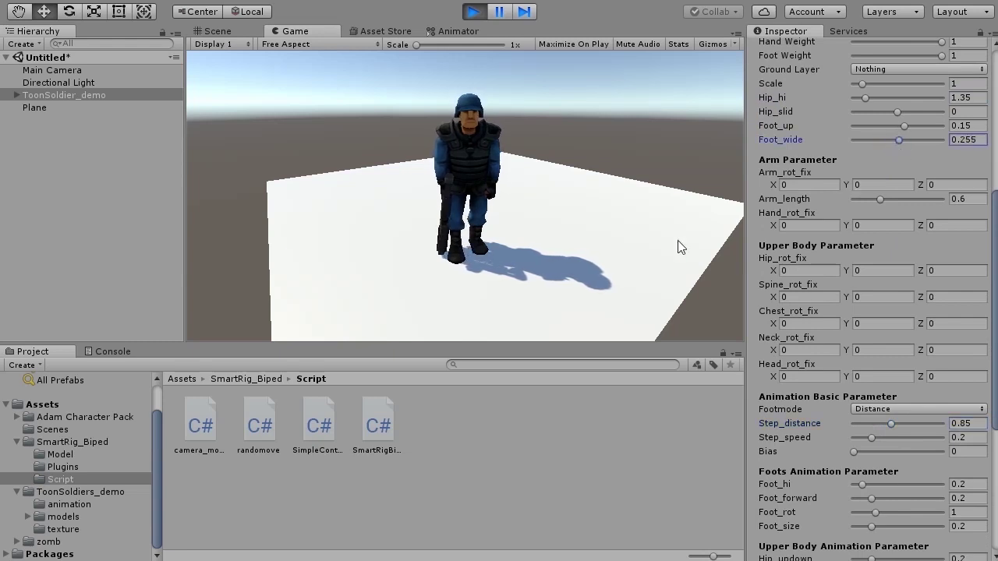
left_click(578, 275)
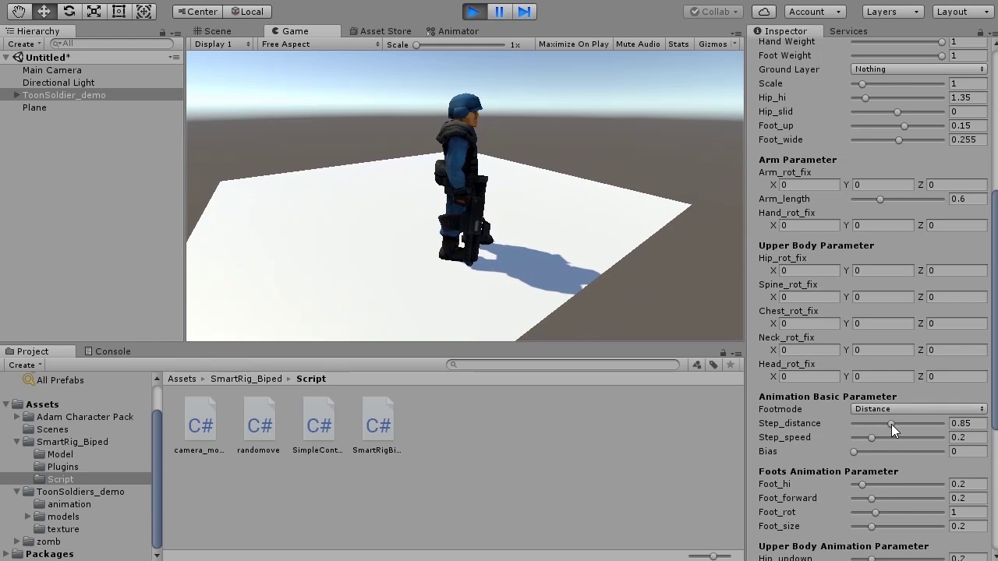
left_click_drag(891, 424, 881, 424)
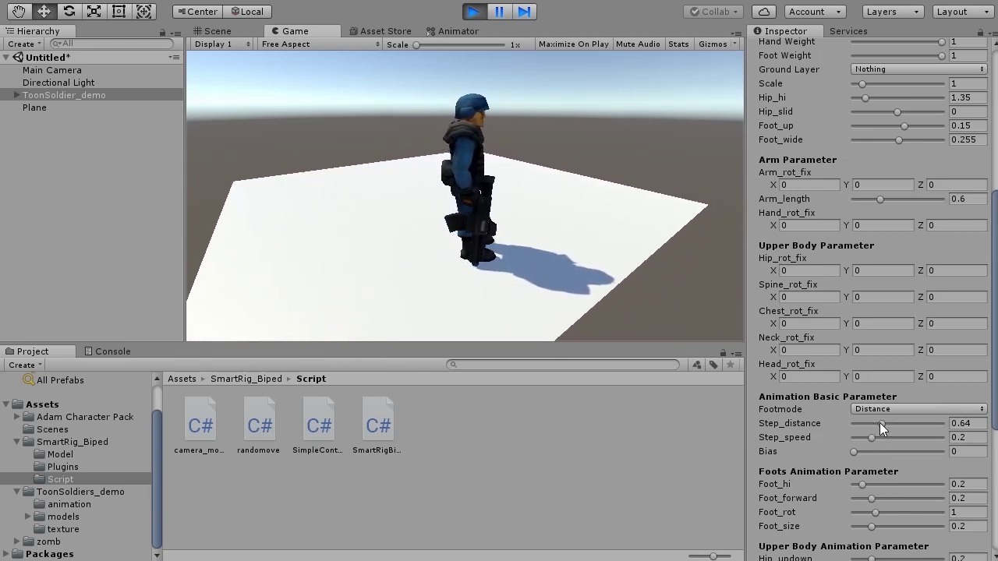
left_click_drag(879, 422, 875, 423)
Set the foot animation's Foot_rot to 1.35 and Foot_size to 0.563, testing the walk between adjustments
scroll(904, 361, "down", 6)
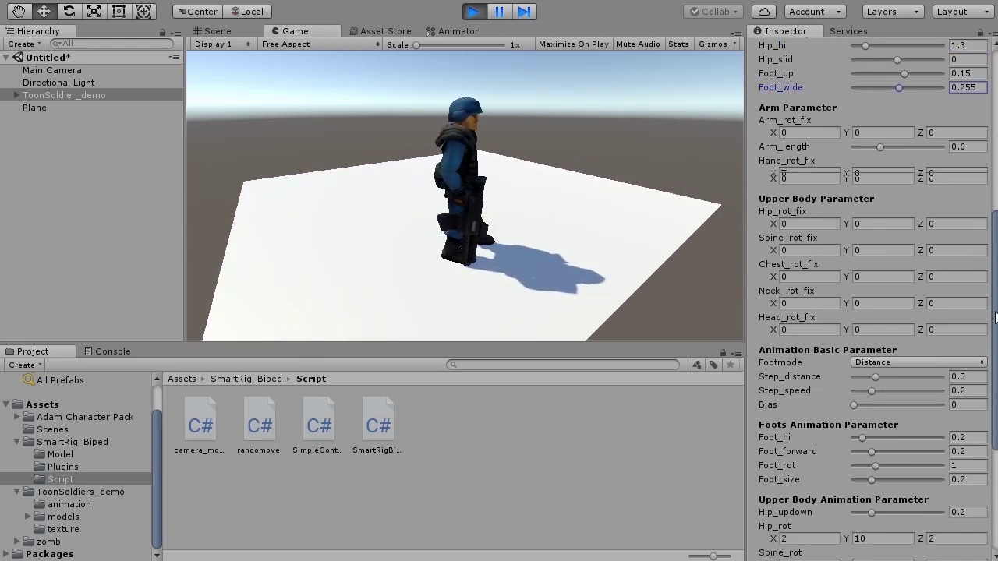
left_click_drag(873, 369, 891, 368)
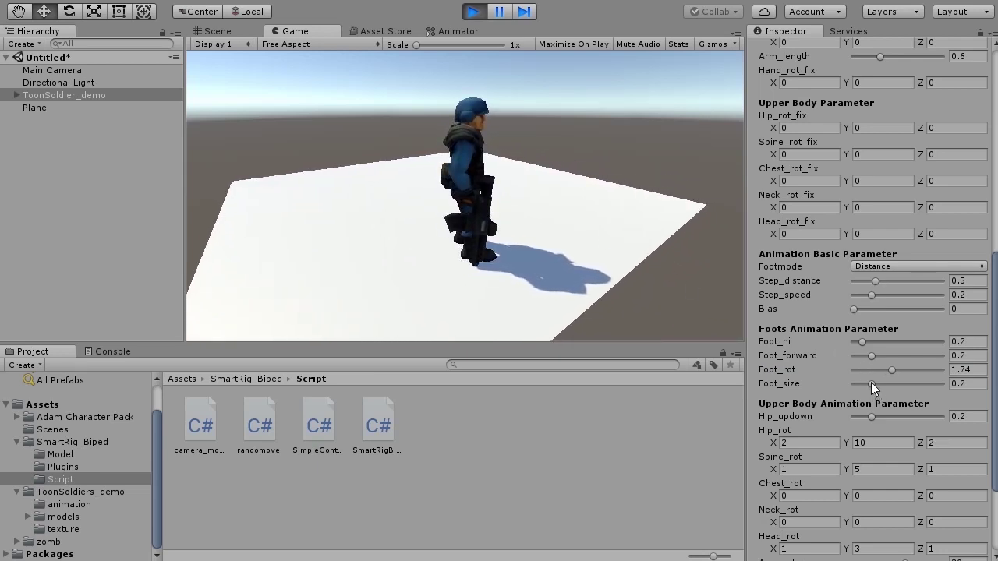
left_click_drag(871, 383, 889, 385)
left_click(586, 257)
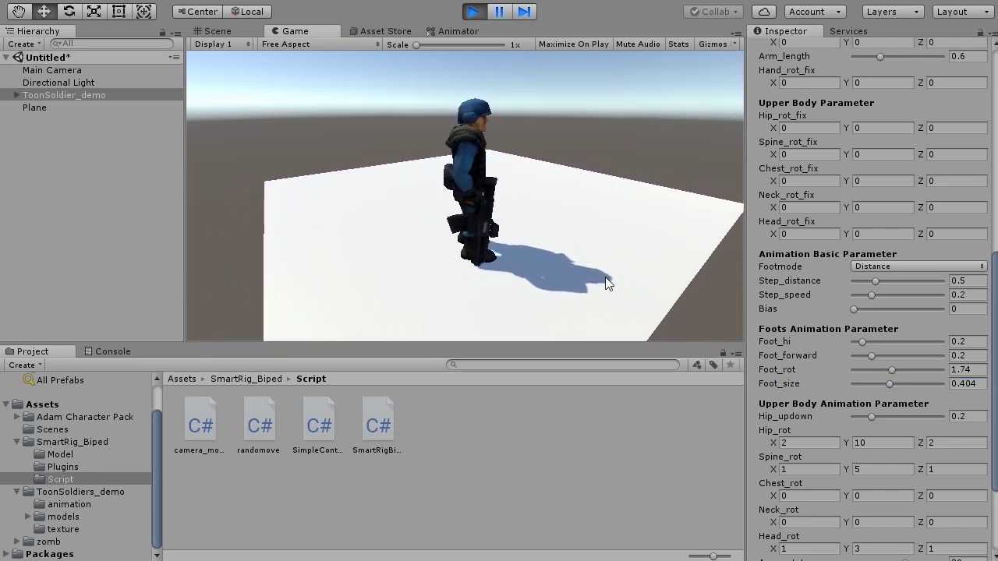
left_click_drag(889, 383, 904, 386)
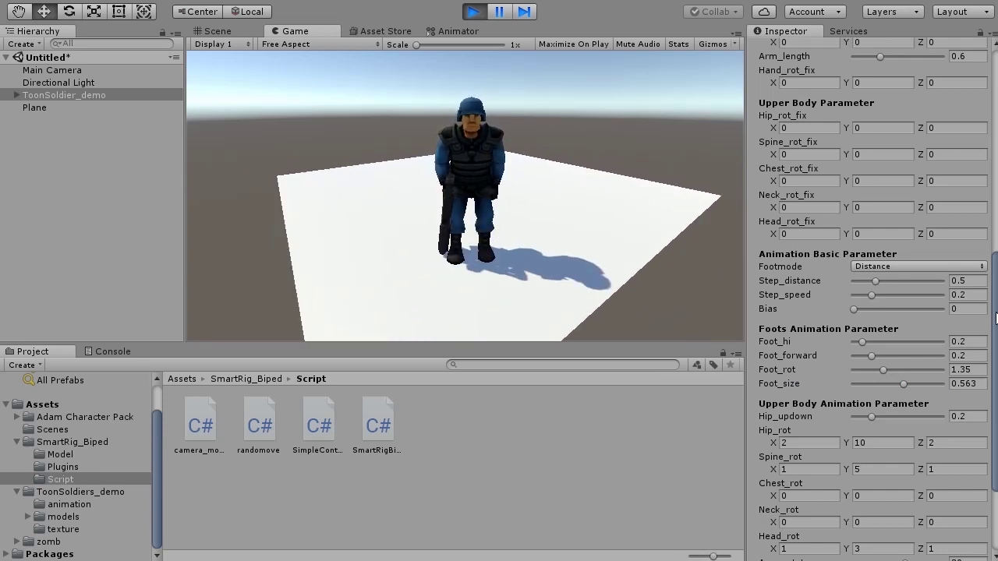
Set Foot_wide to 0.184, Arm_length to 0.62, Arm_rot_fix Z to 11.37, Hip_updown to 0.306 and Hip_rot Y to 14.68
left_click_drag(995, 318, 982, 242)
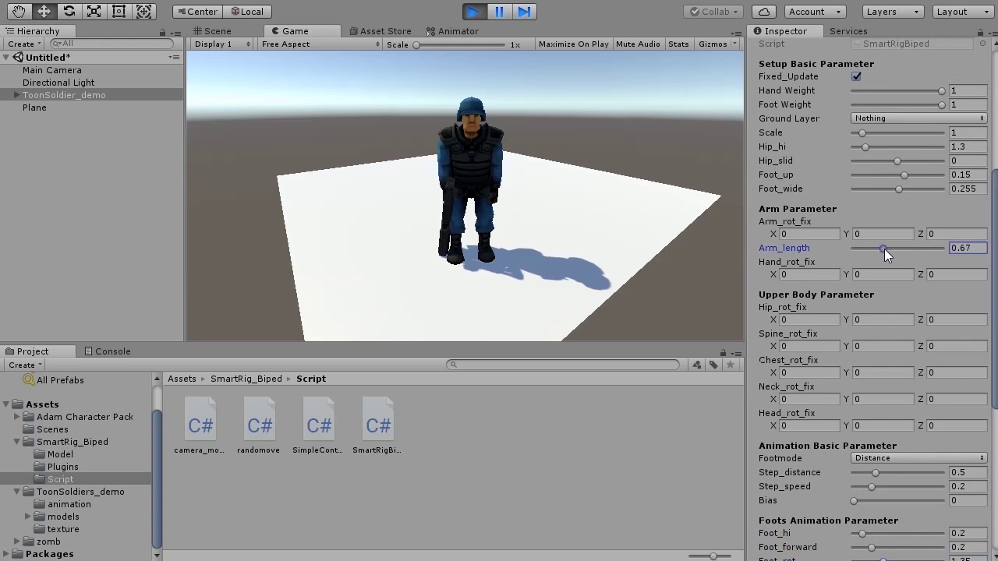
left_click_drag(884, 248, 948, 234)
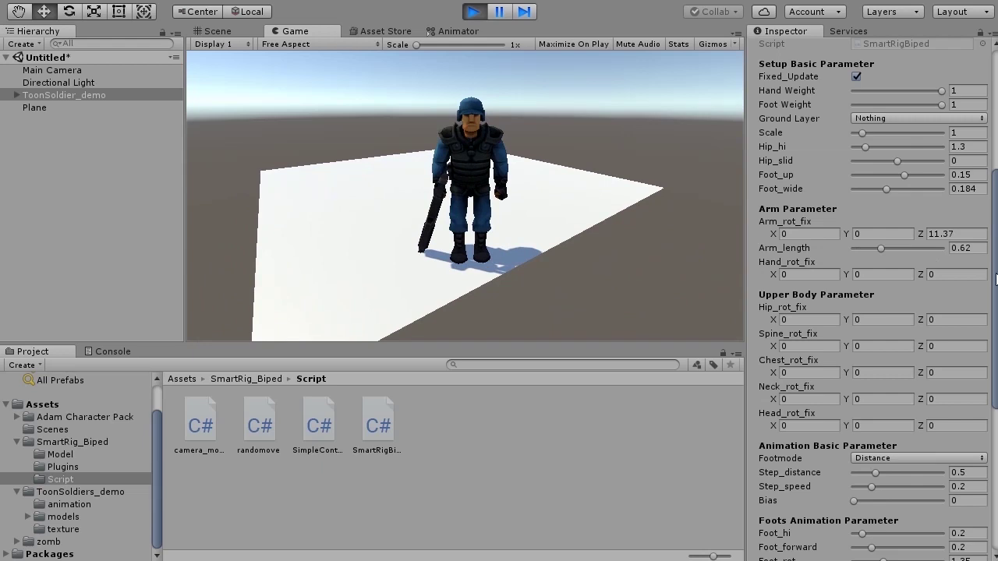
left_click_drag(995, 279, 988, 432)
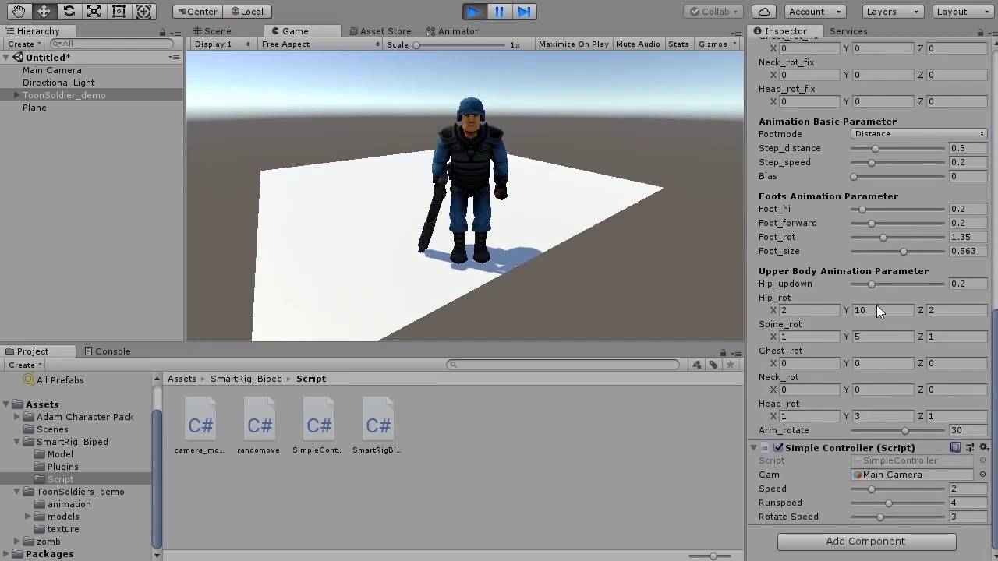
left_click_drag(872, 282, 923, 315)
Walk the soldier around the plane in all directions with the character controls to check the tuned walk
left_click(569, 205)
key("a")
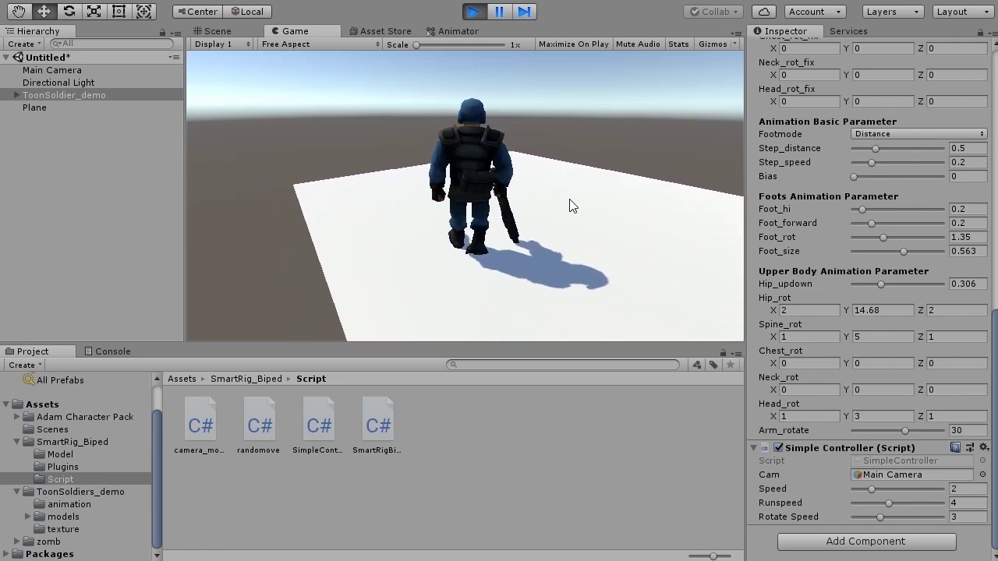
key("d")
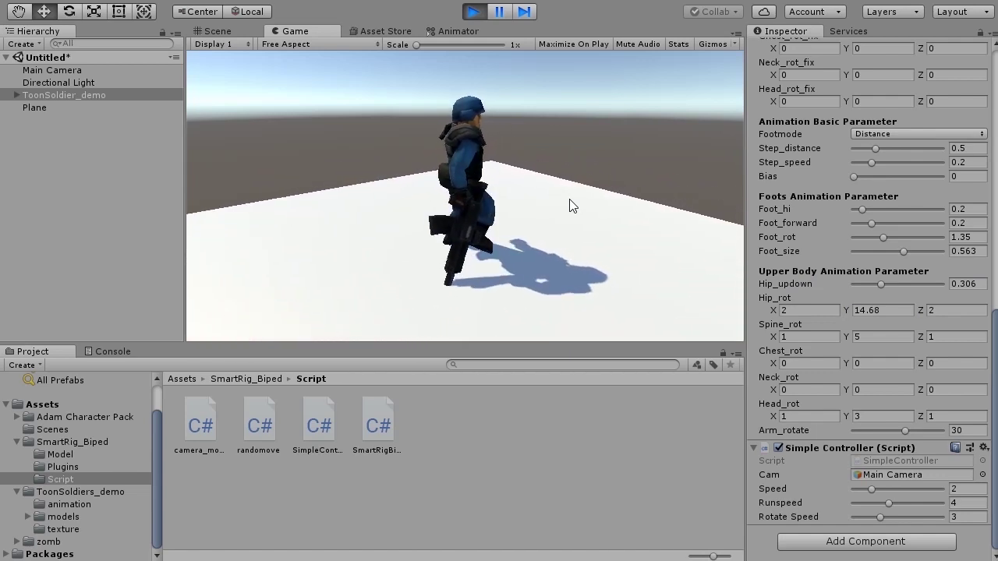
key("s")
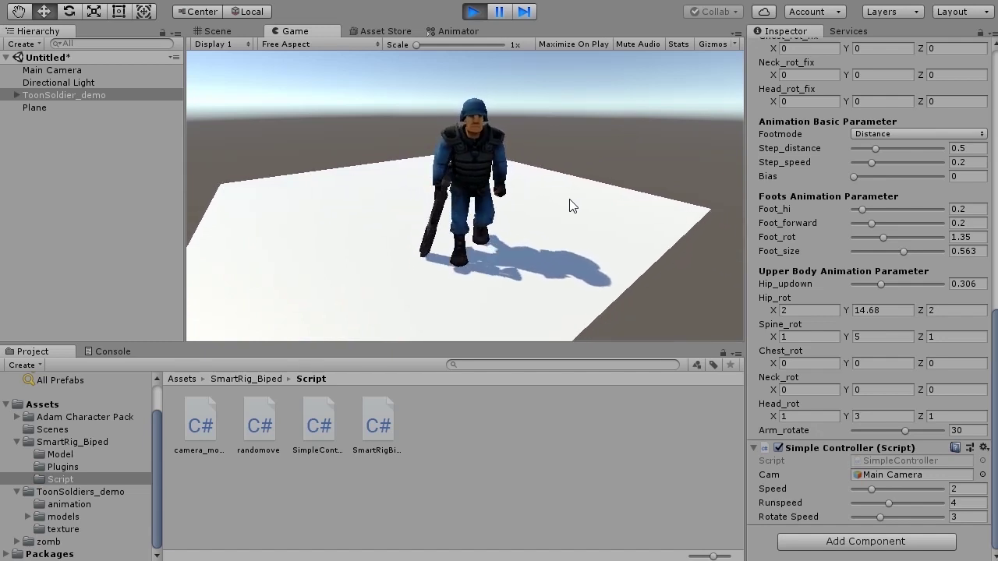
key("d")
key("w")
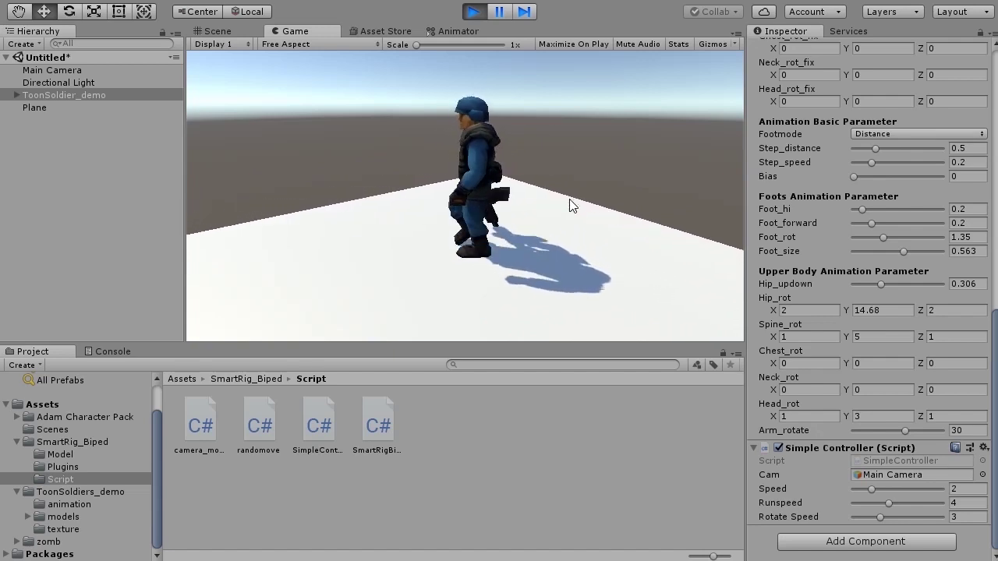
key("s")
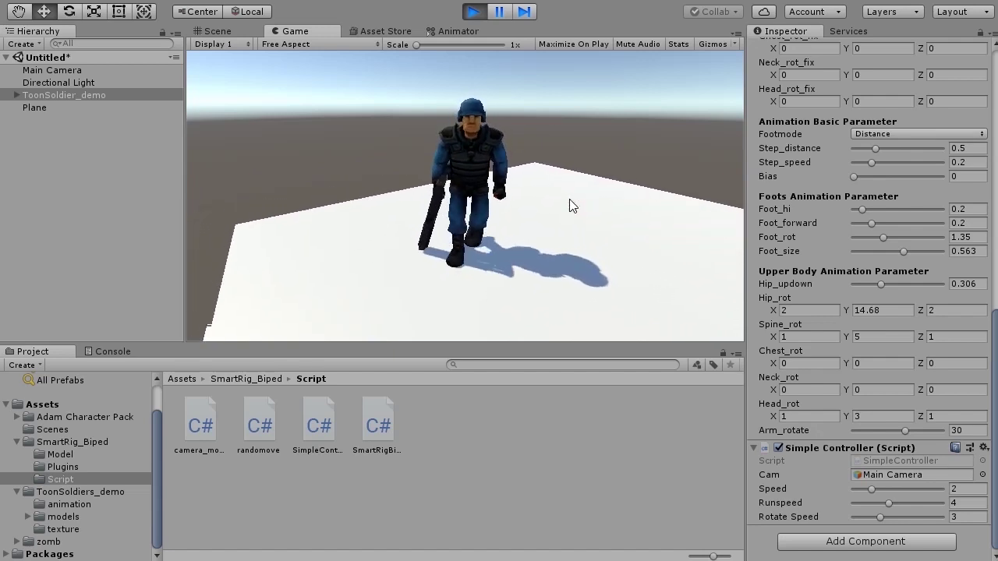